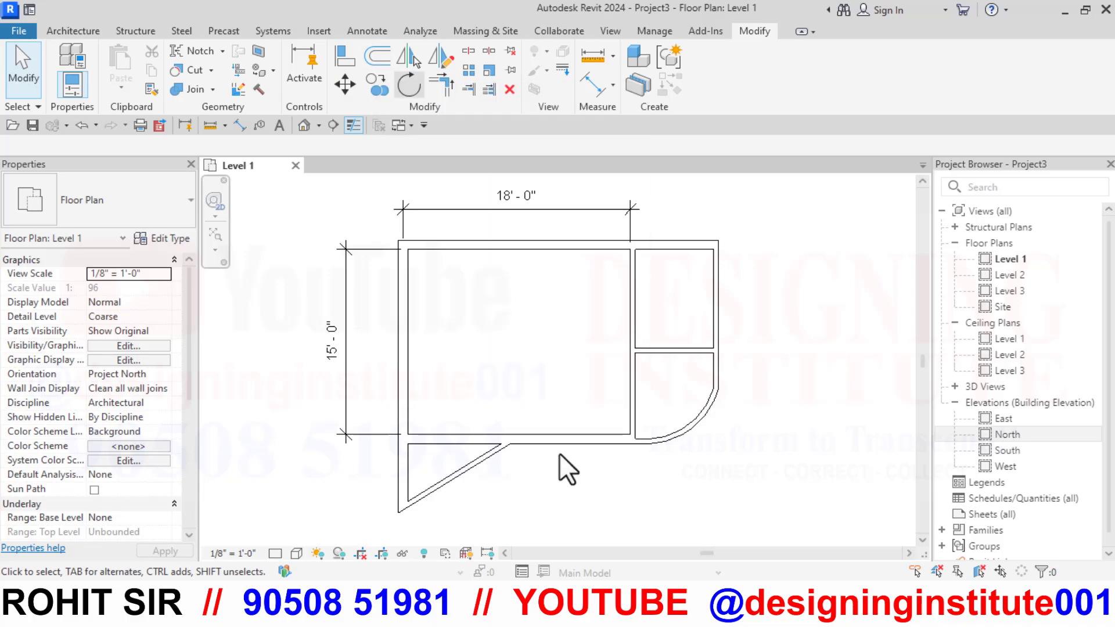
- Offset the straight east exterior wall outward as a copy at a numerical 5', and offset that copy outward by another 5'
left_click(377, 61)
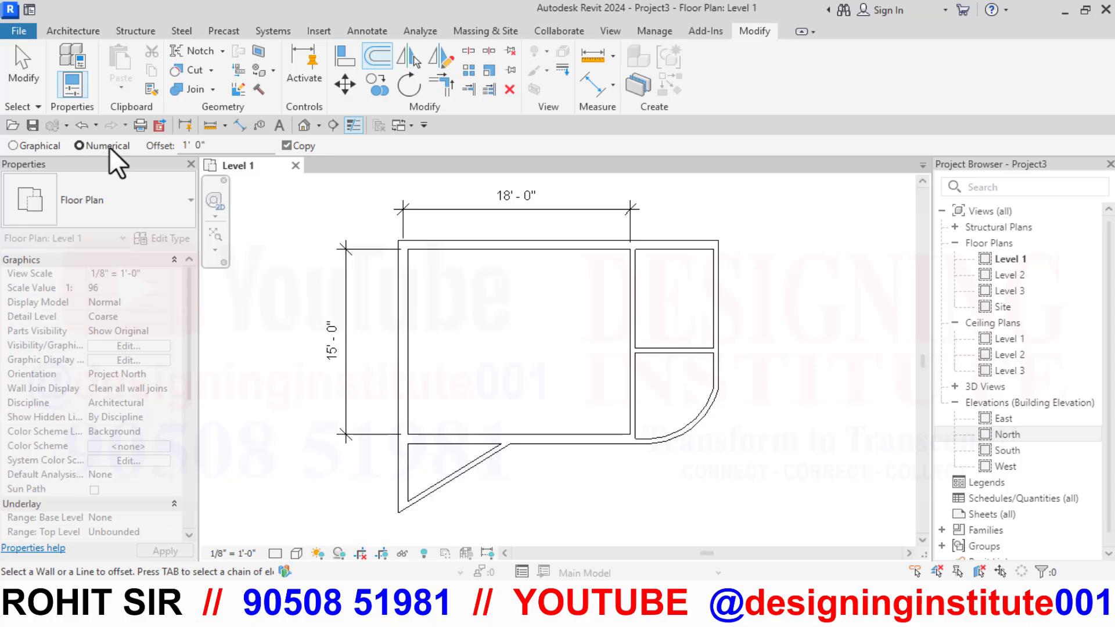
double_click(224, 145)
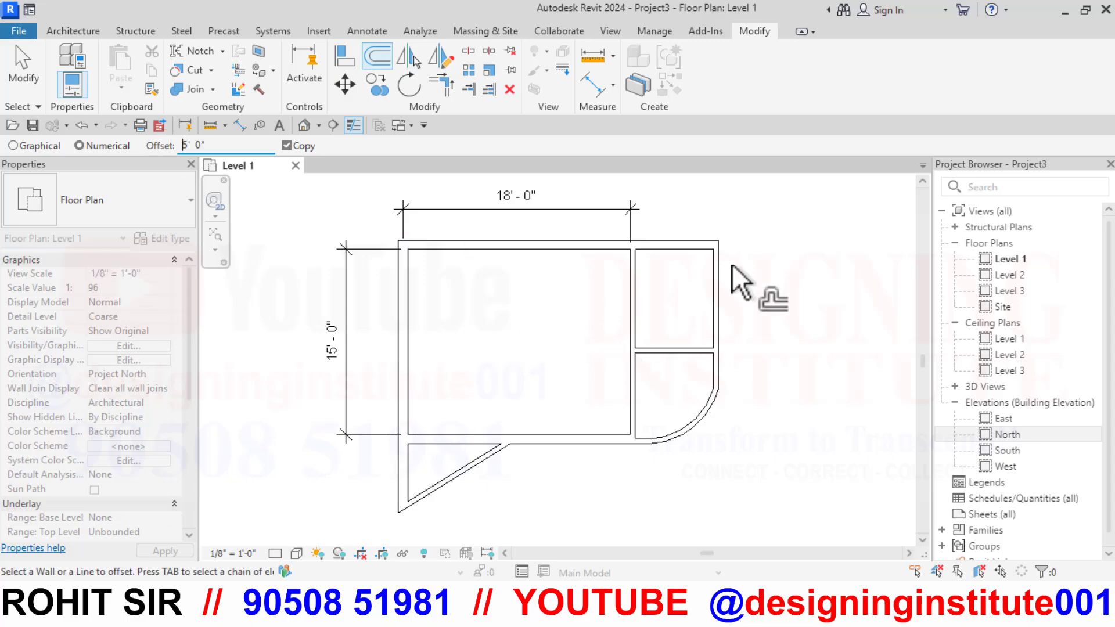
left_click(722, 279)
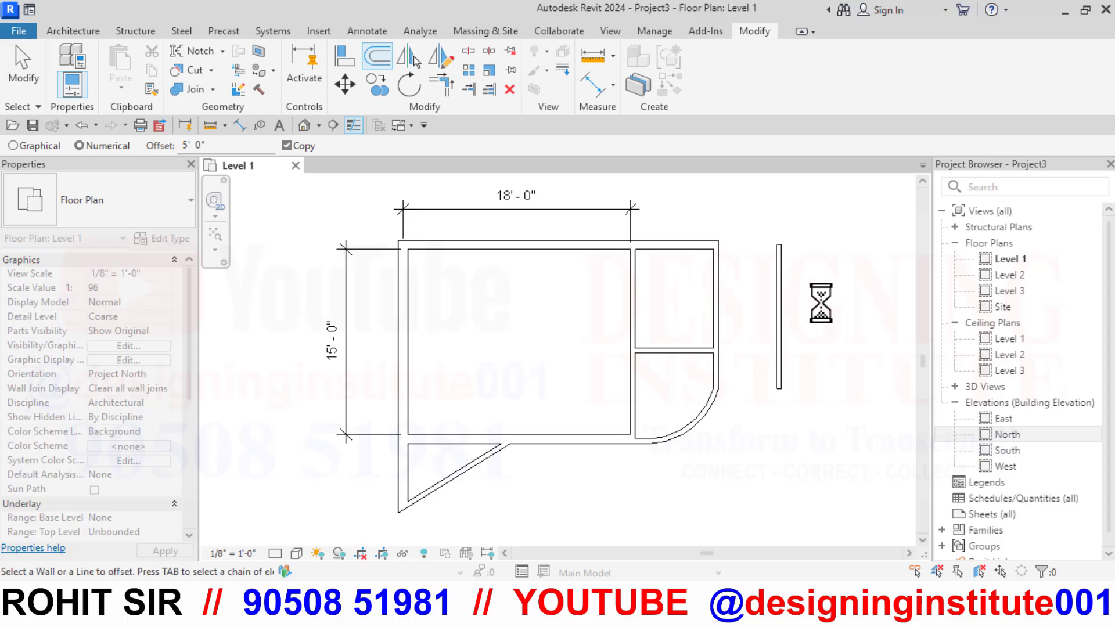
left_click(785, 308)
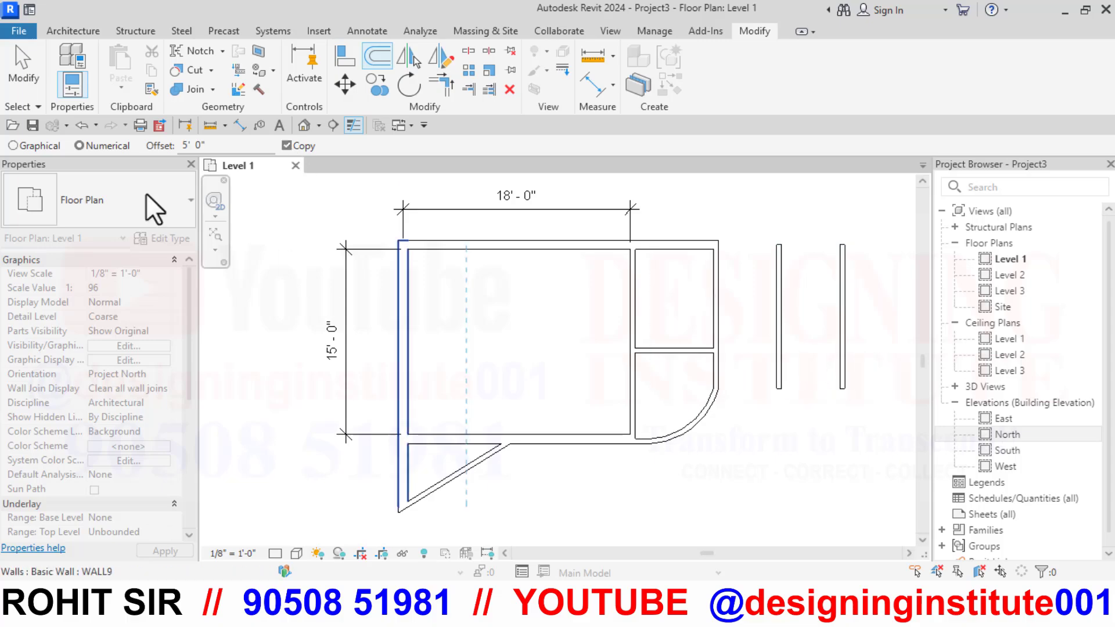
- Offset a copy of the outermost freestanding wall graphically, about 11' 6" farther east
left_click(13, 146)
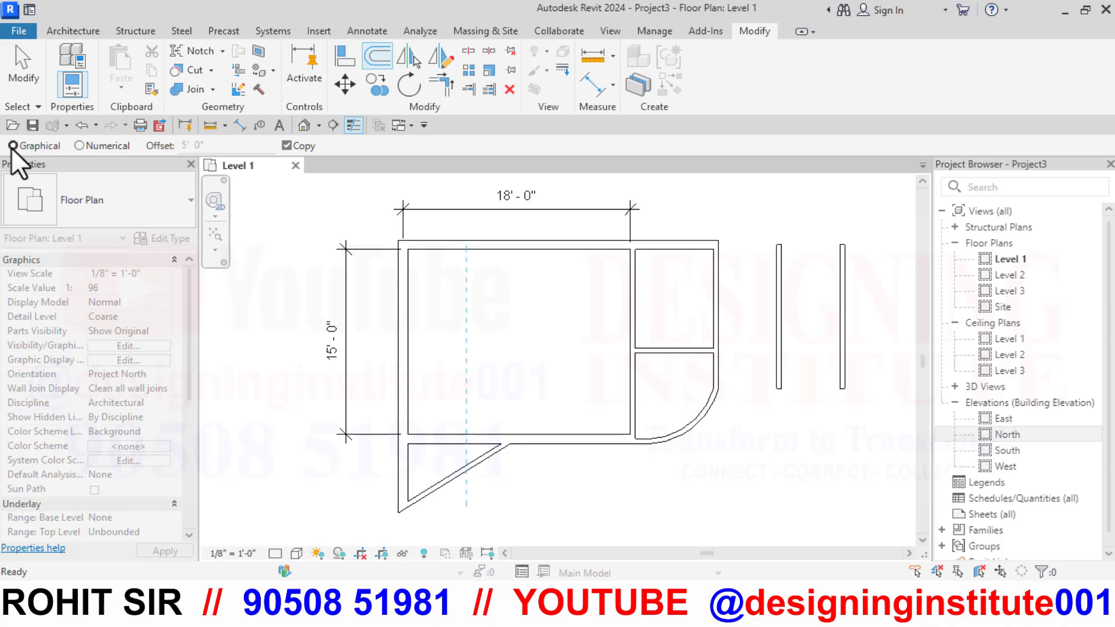
scroll(285, 337, "down", 1)
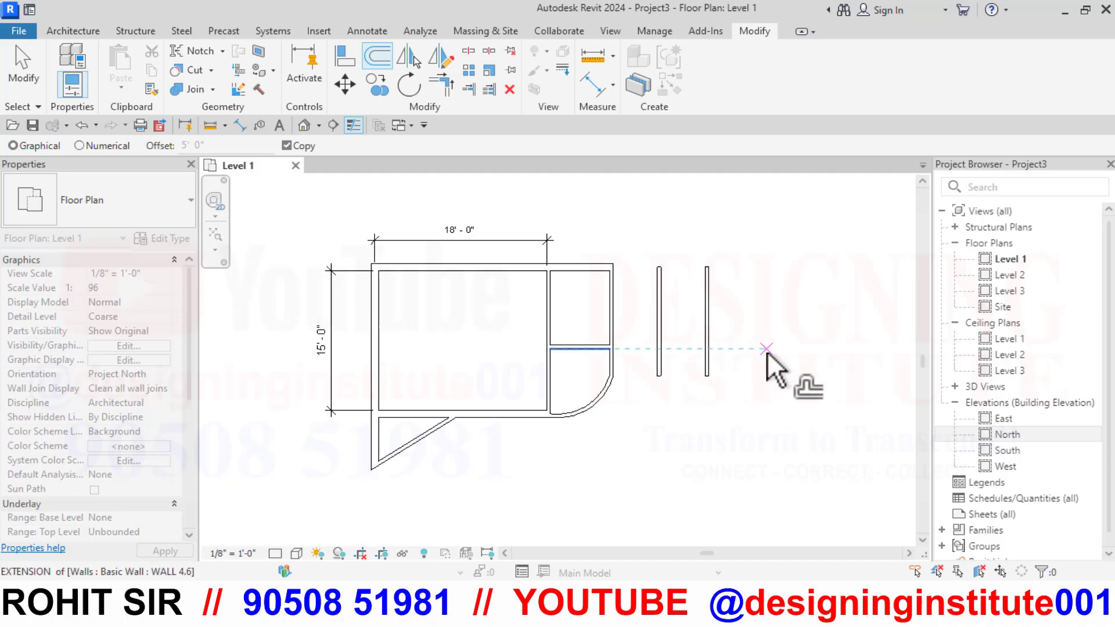
left_click(709, 375)
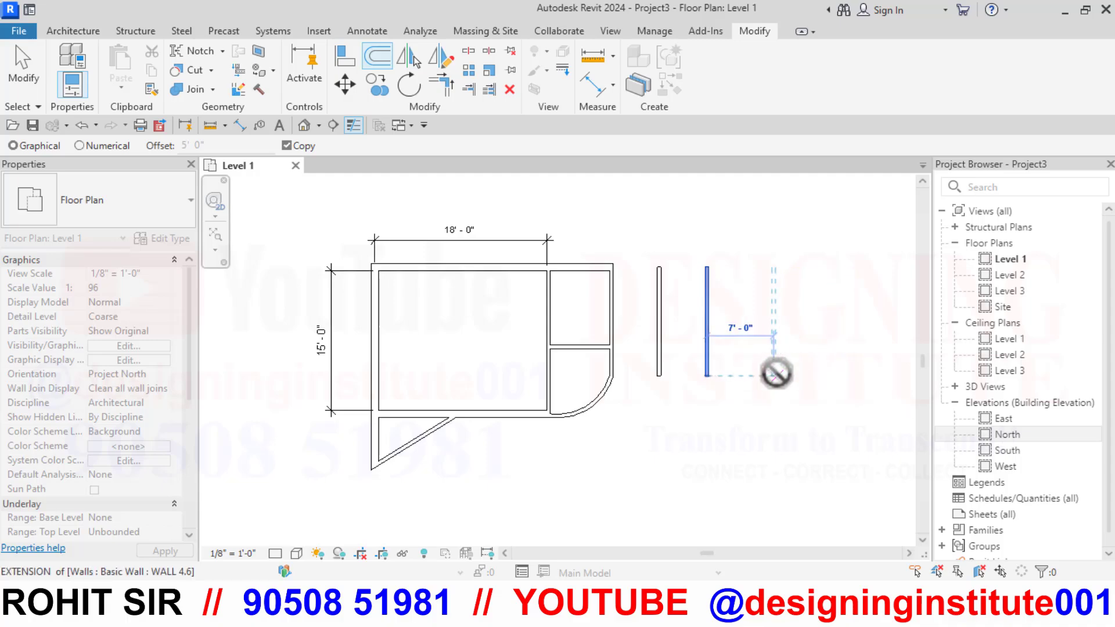
left_click(818, 373)
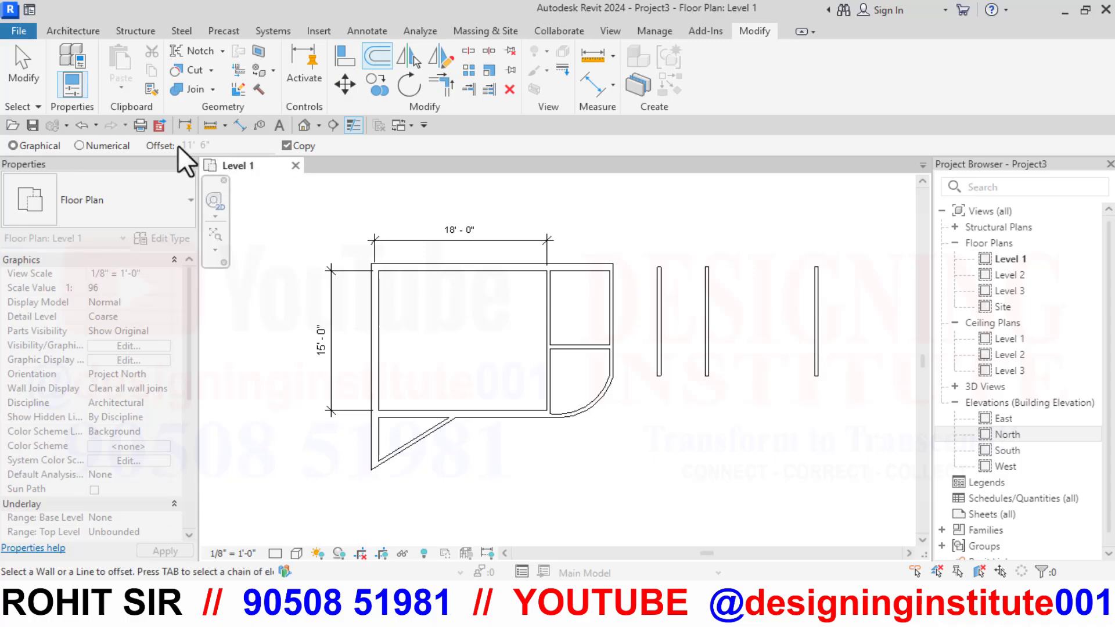
key("Escape")
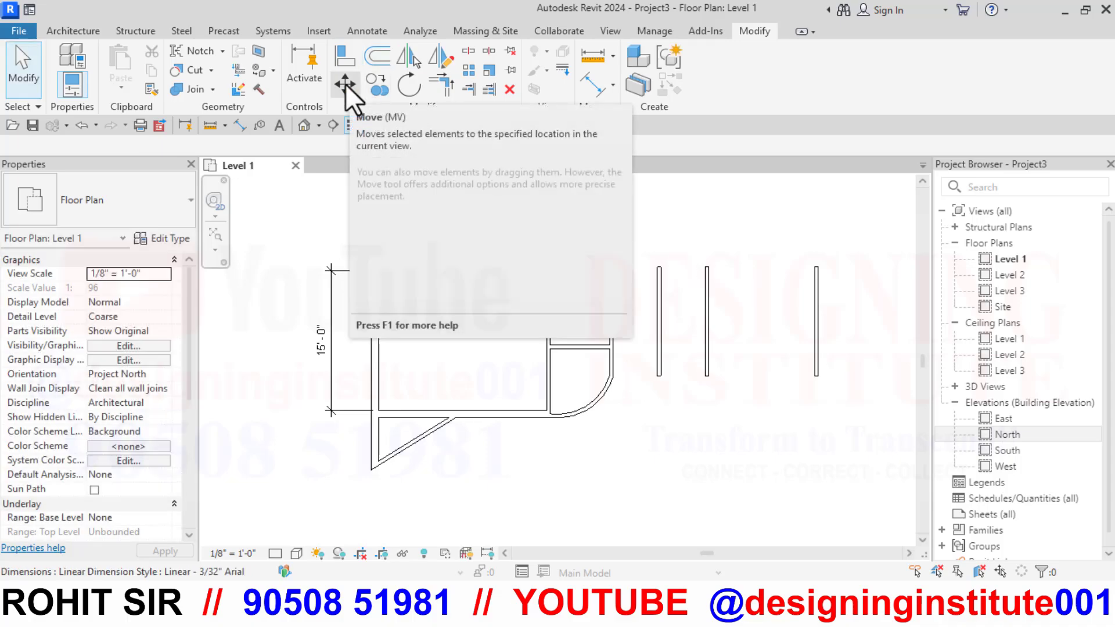
- Move the freestanding wall nearest the building by its upper endpoint onto the north wall of the large room
key("m")
key("v")
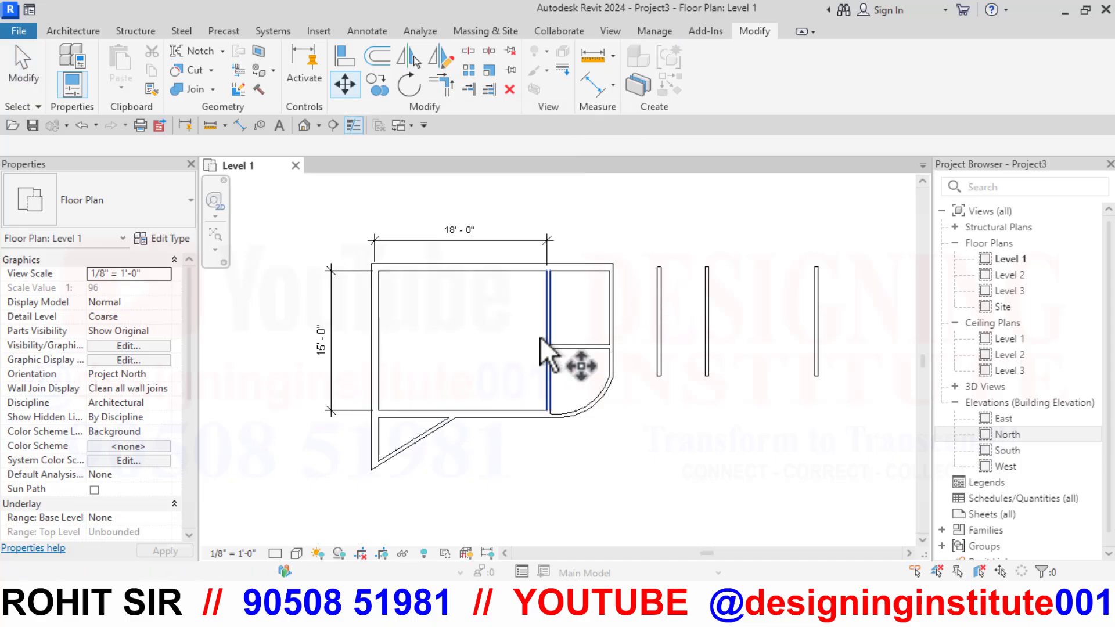
scroll(407, 380, "up", 1)
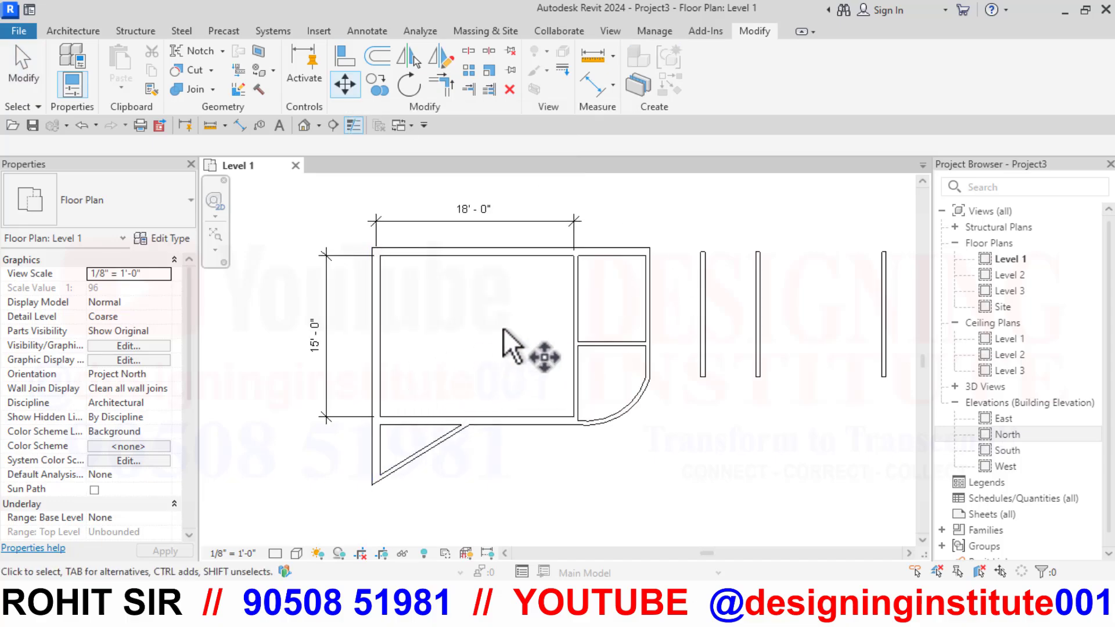
scroll(505, 343, "up", 2)
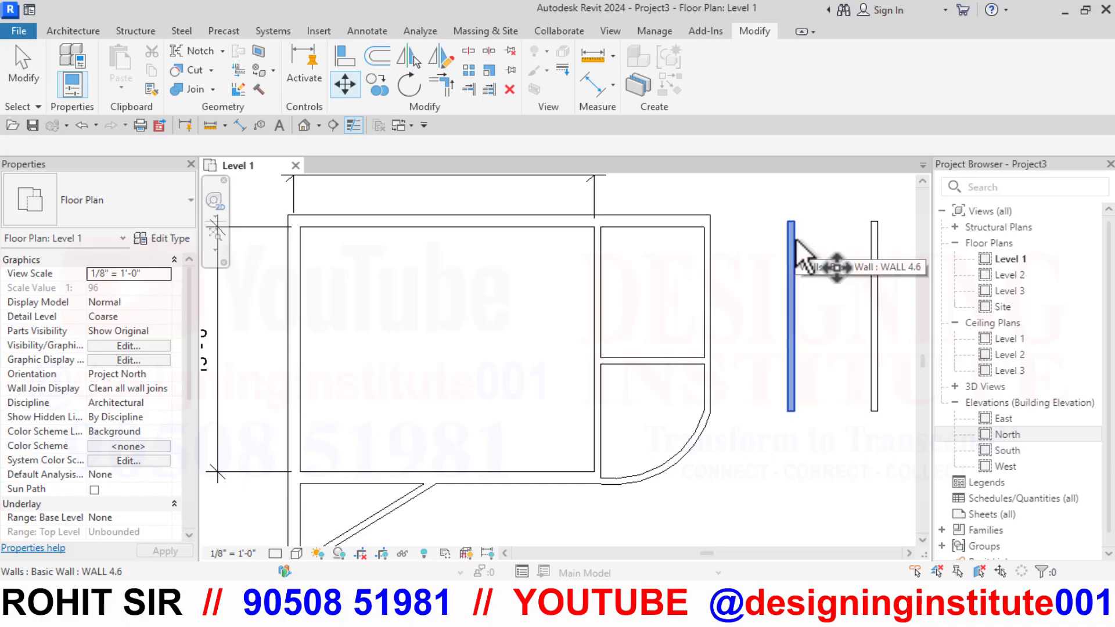
key("Return")
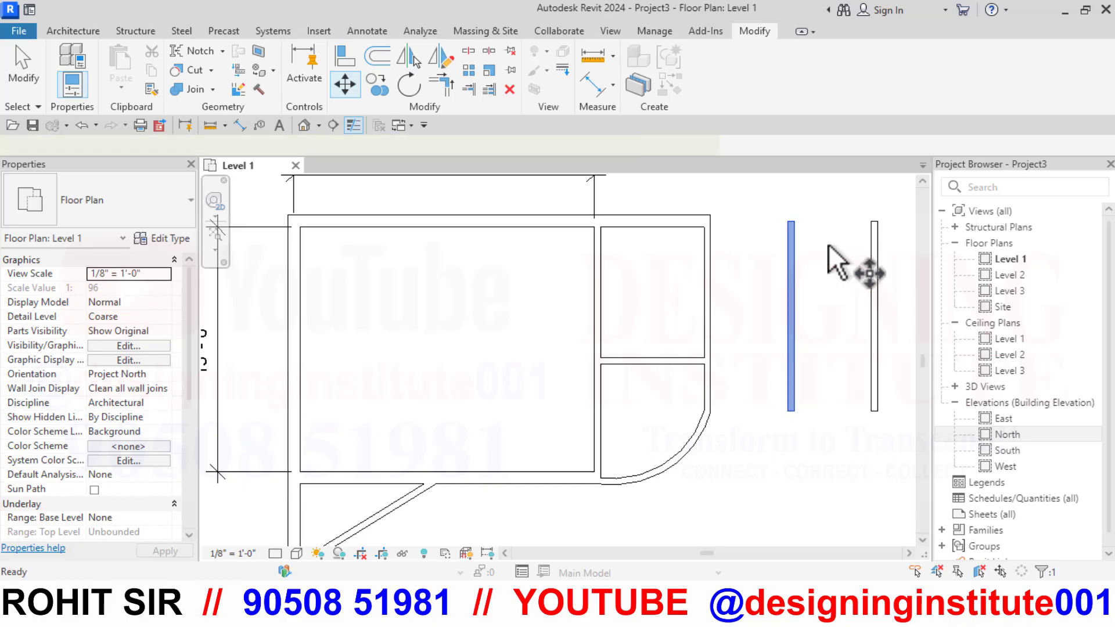
left_click(791, 221)
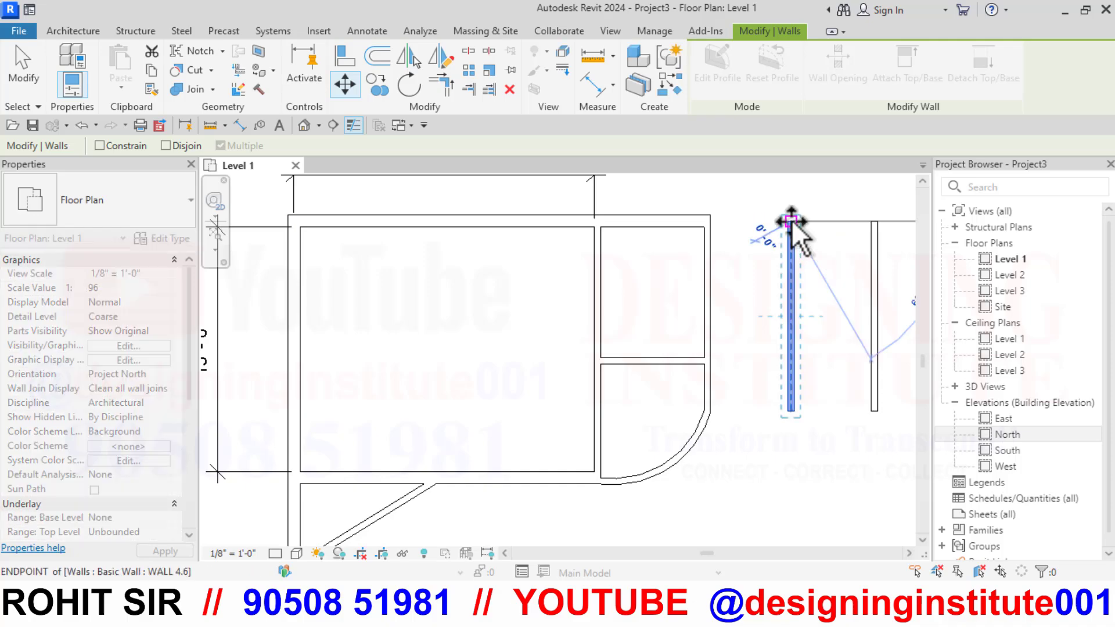
left_click(458, 222)
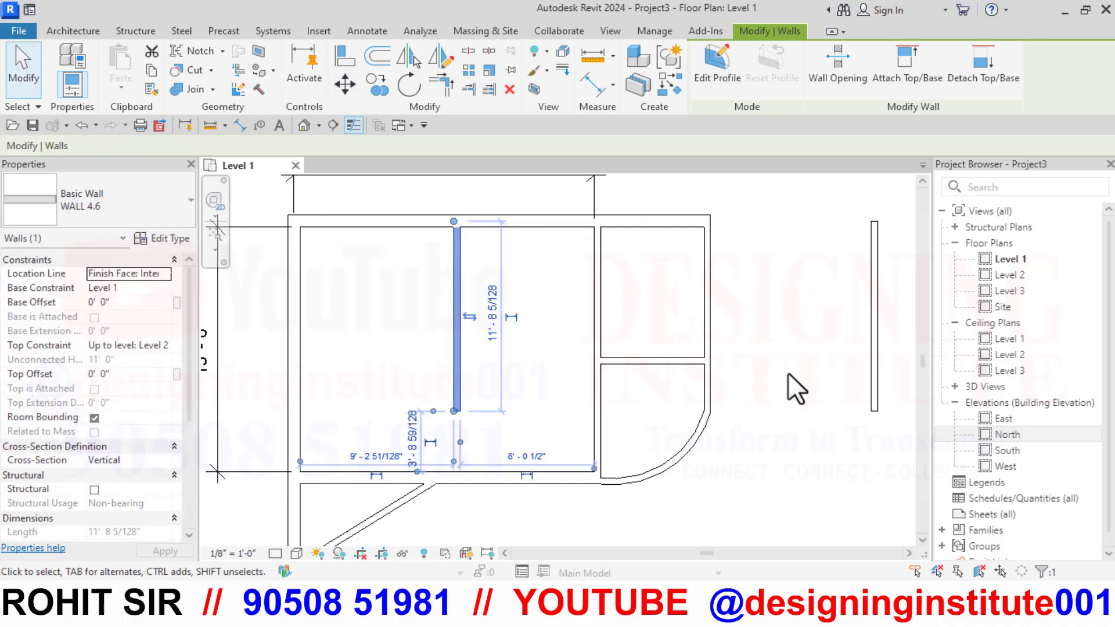
left_click(436, 337)
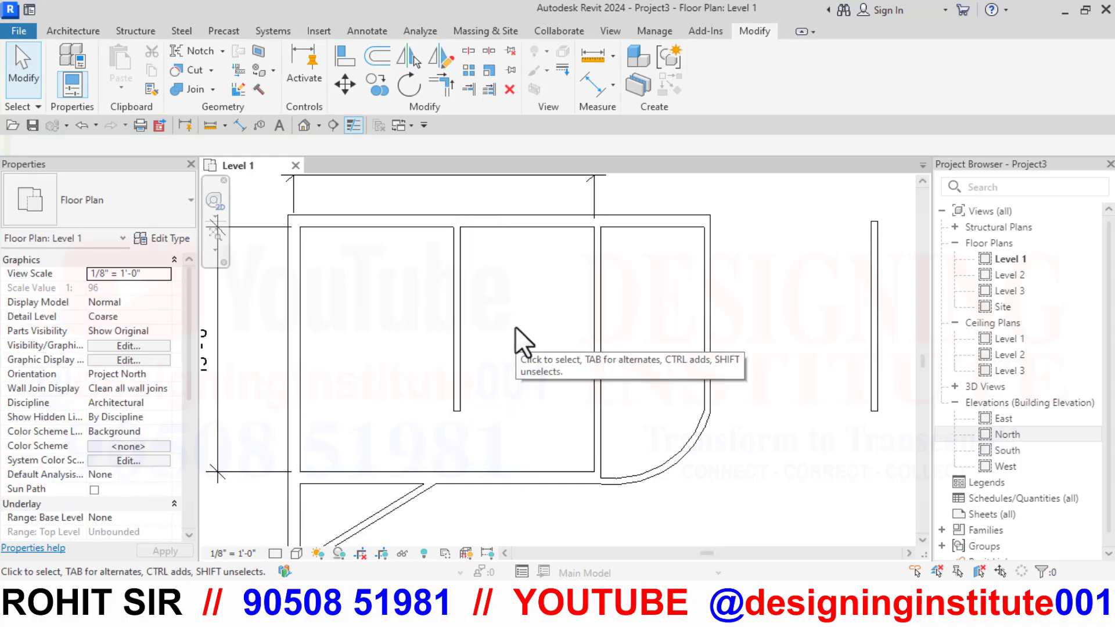
- Set the relocated partition wall's length to 8' and its distance to the large room's east wall to 8'
left_click(456, 333)
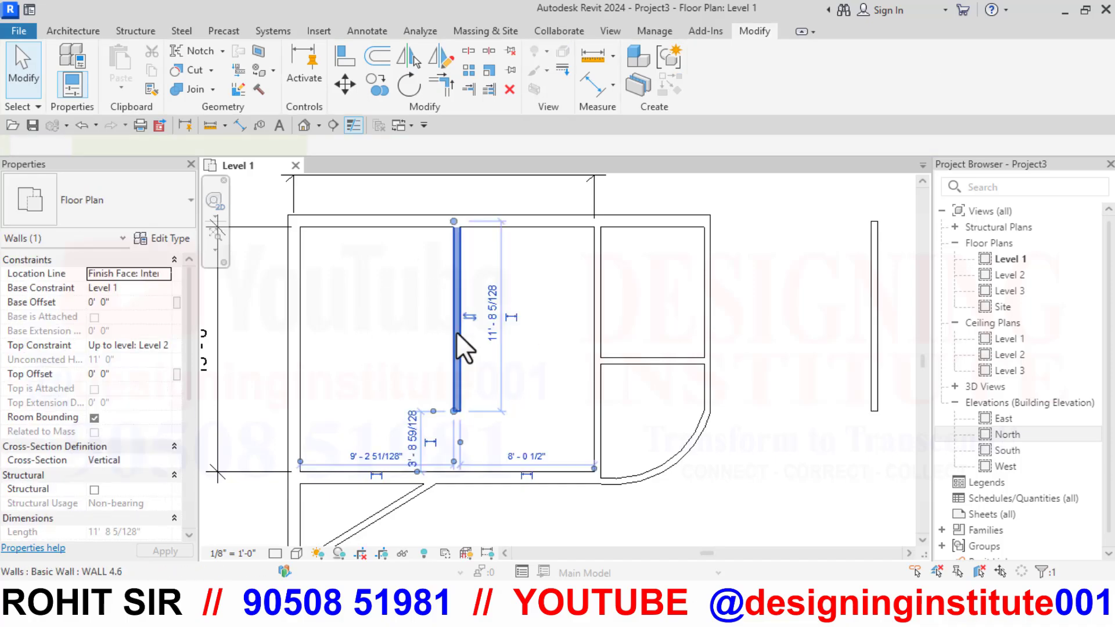
left_click(495, 331)
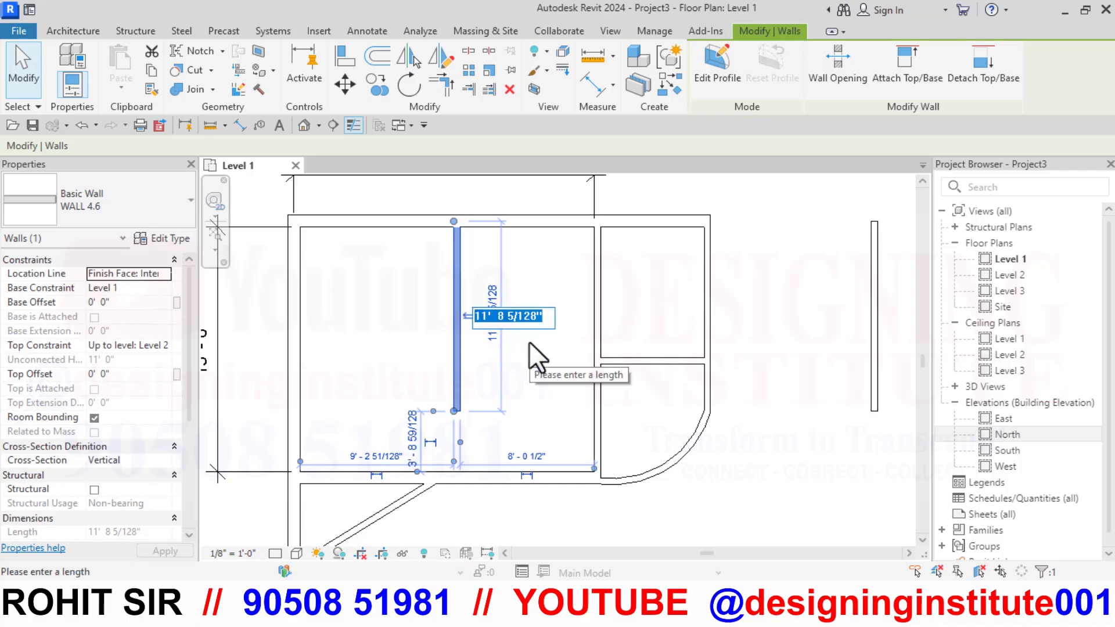
type("8")
key("Return")
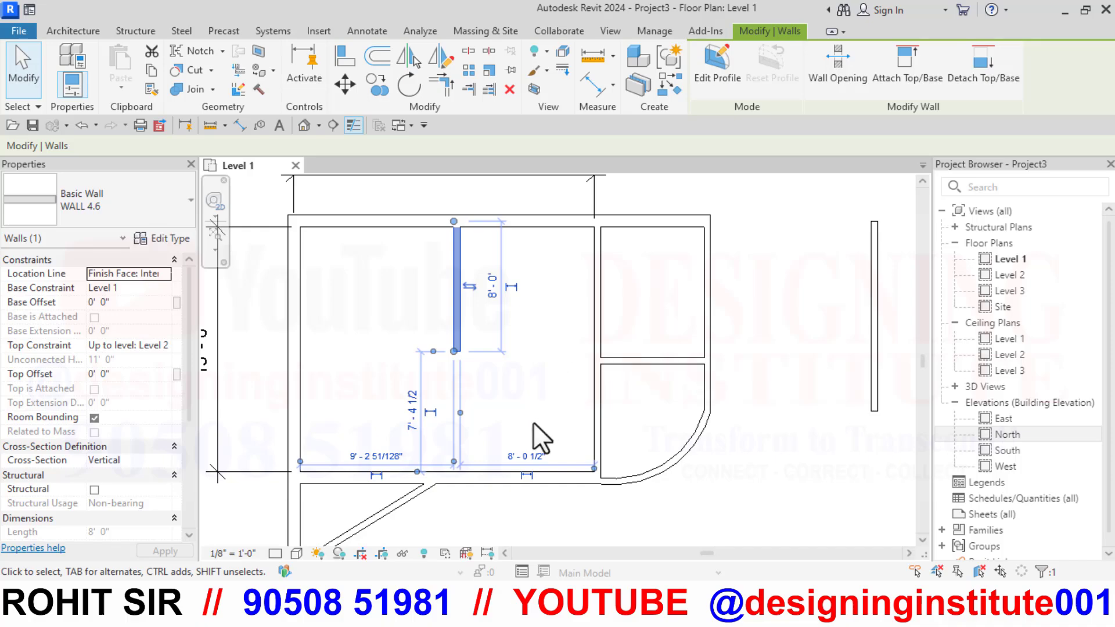
left_click(524, 454)
key("BackSpace")
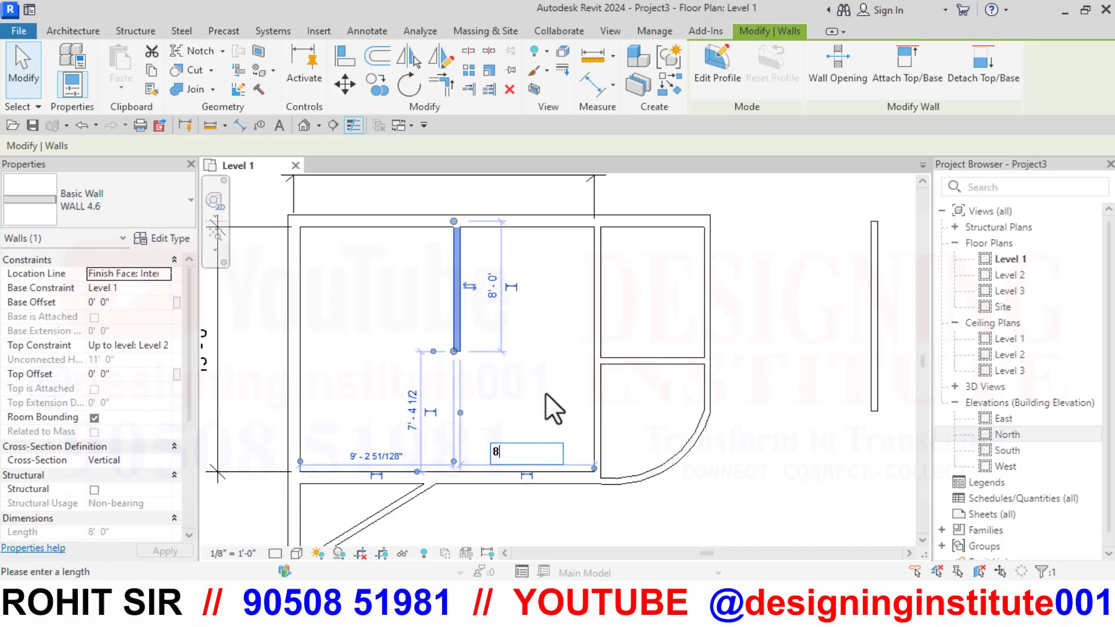
type("8")
key("Return")
left_click(406, 308)
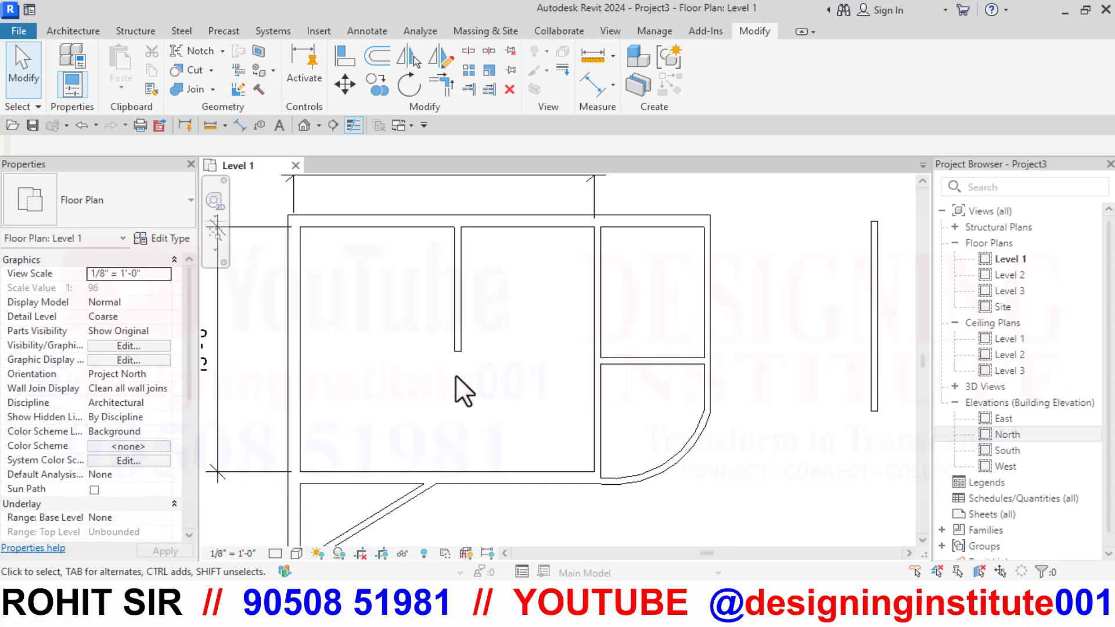
- Copy the 8' partition eastward three times with Multiple enabled, placing copies in the large room, the upper-right room and outside the building
left_click(376, 88)
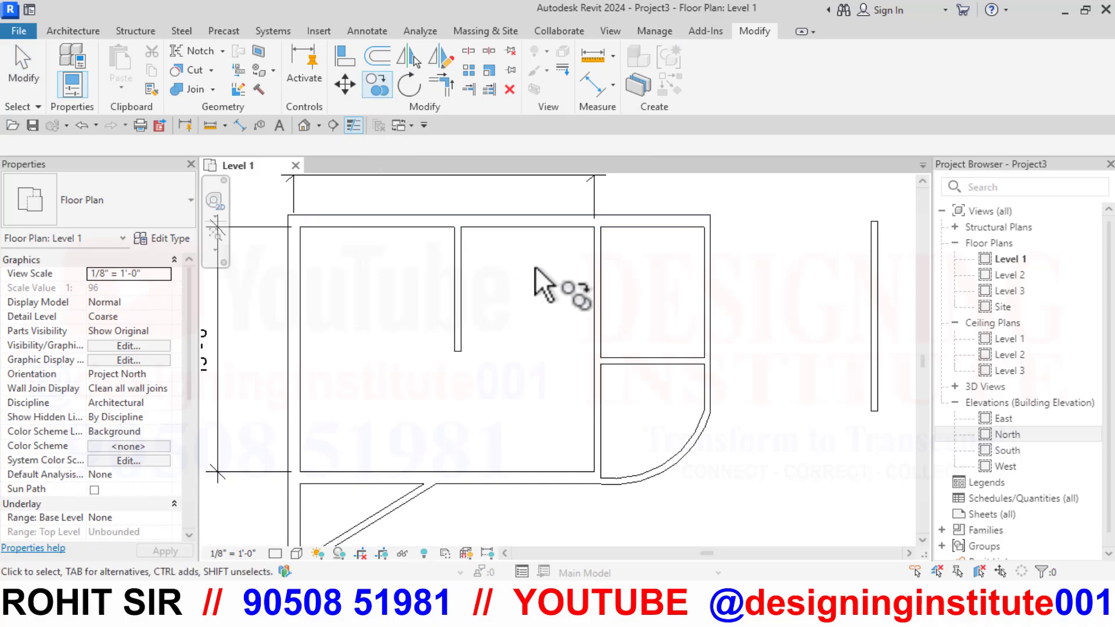
left_click(464, 316)
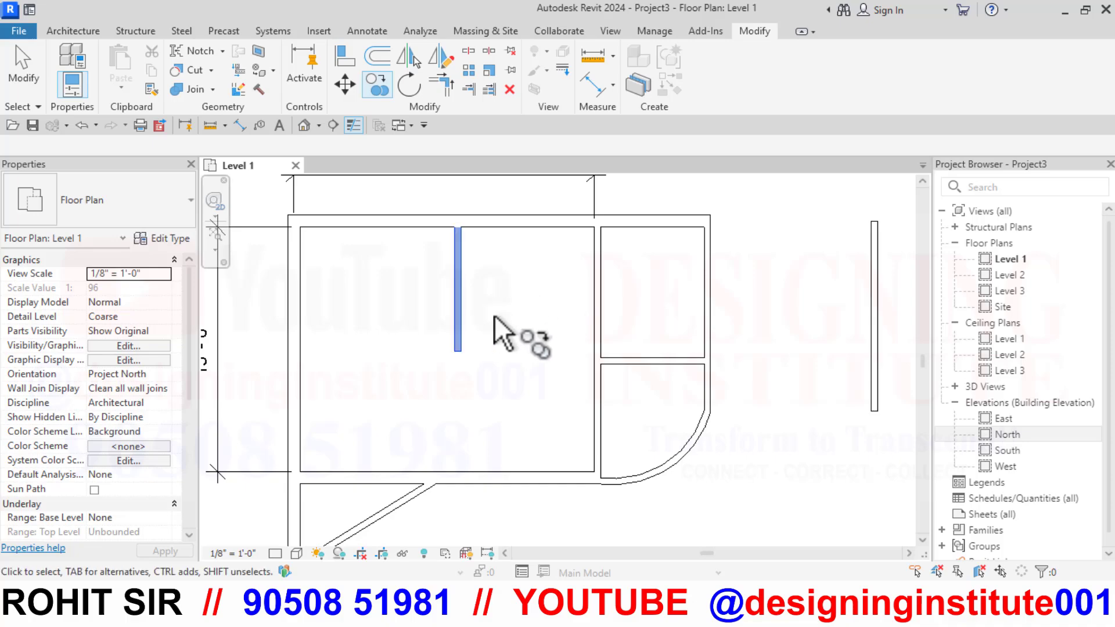
key("Escape")
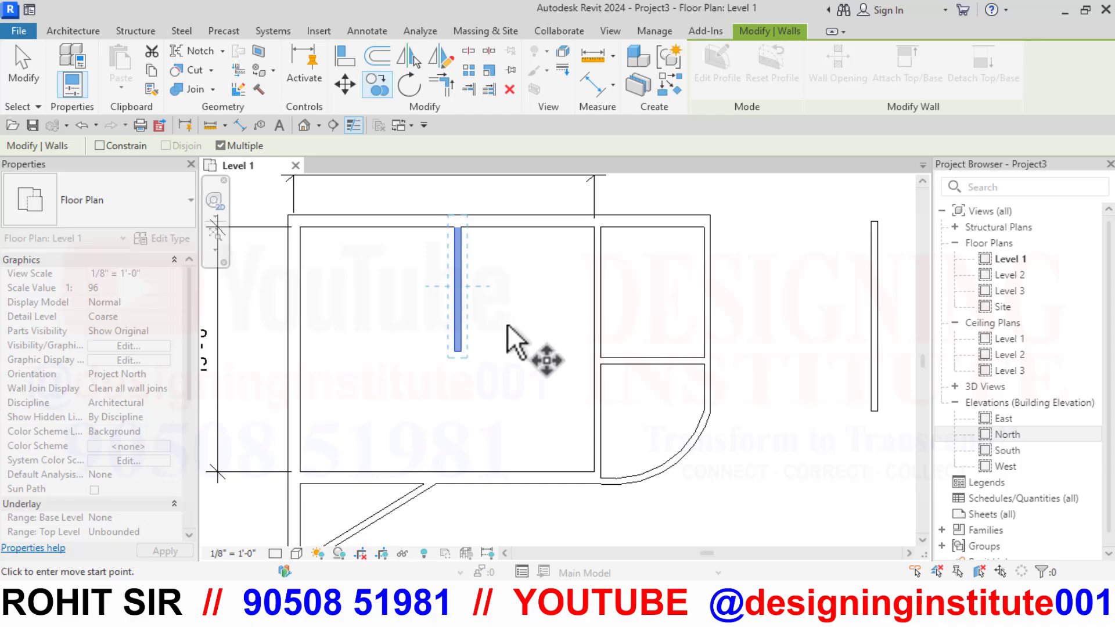
left_click(459, 350)
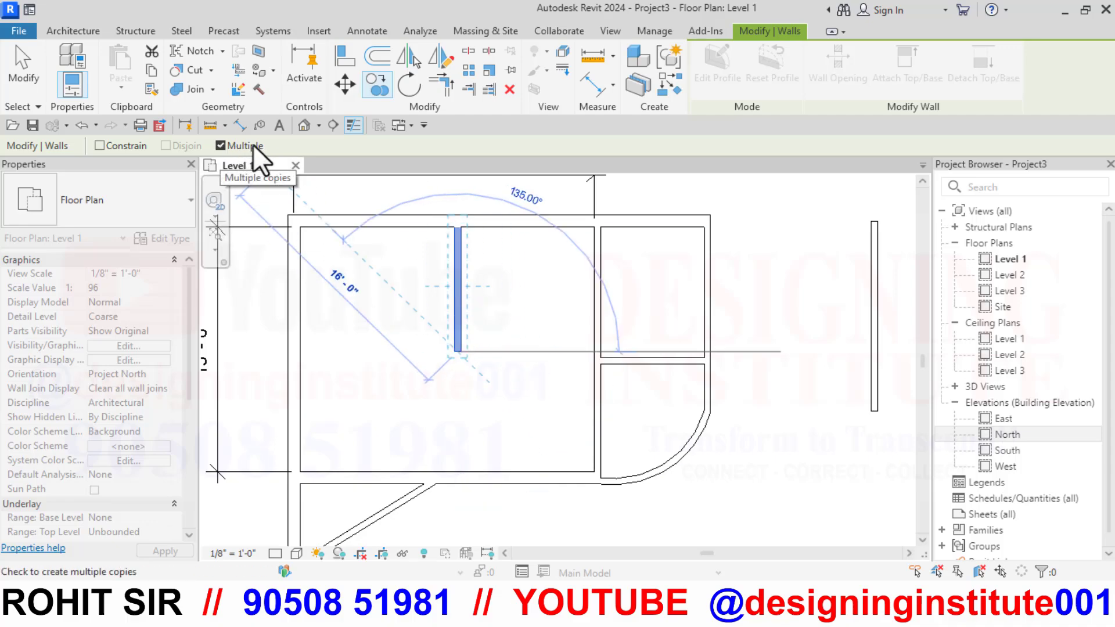
left_click(533, 351)
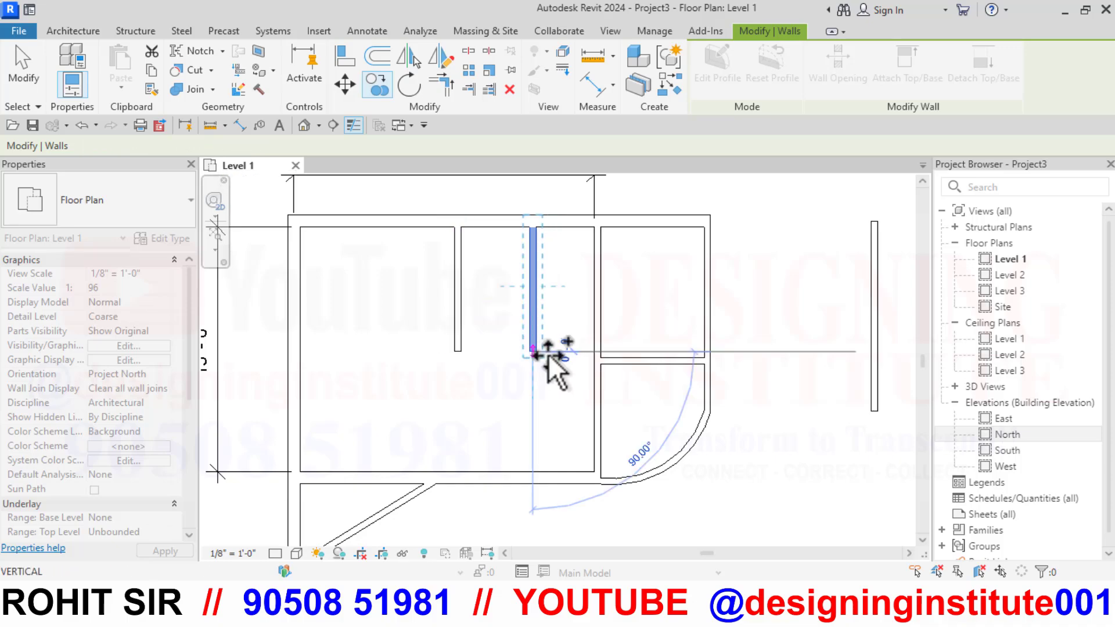
left_click(650, 352)
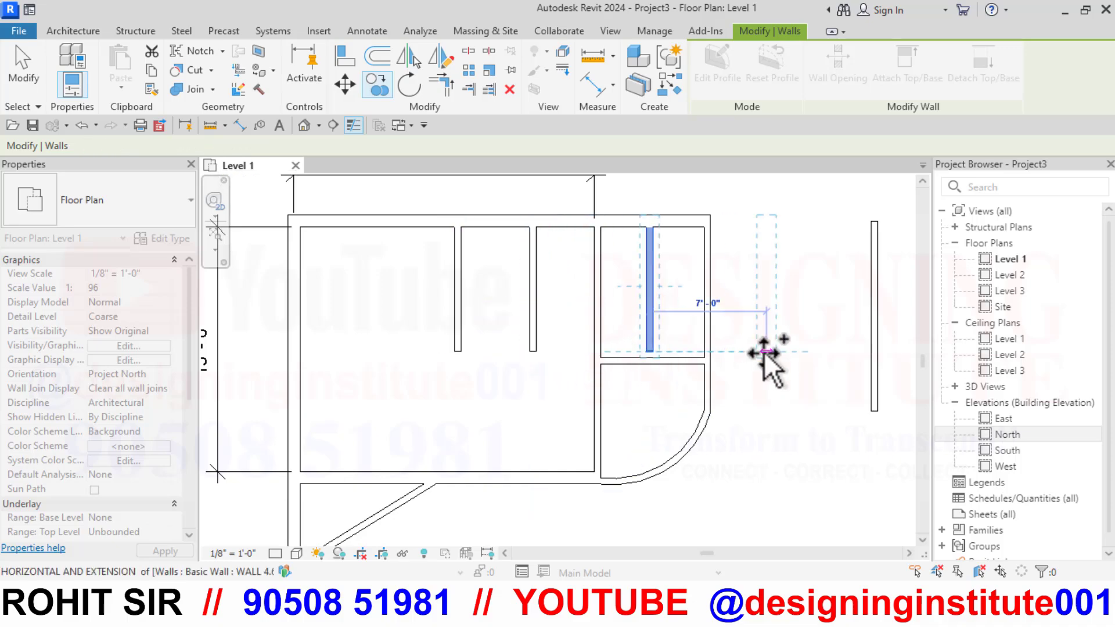
left_click(772, 351)
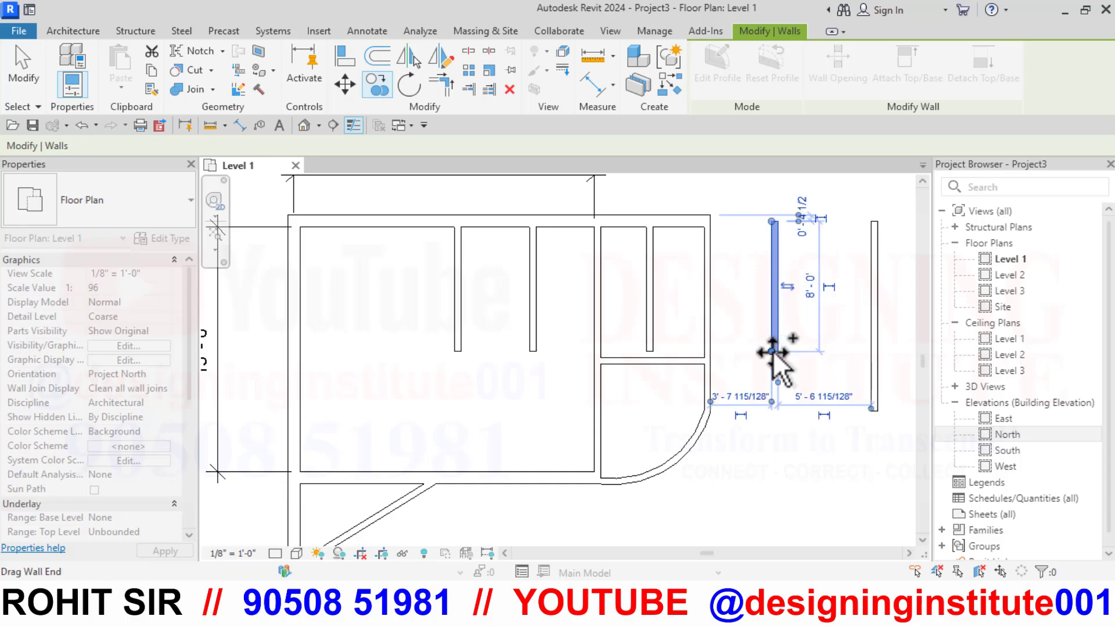
key("Escape")
key("Escape")
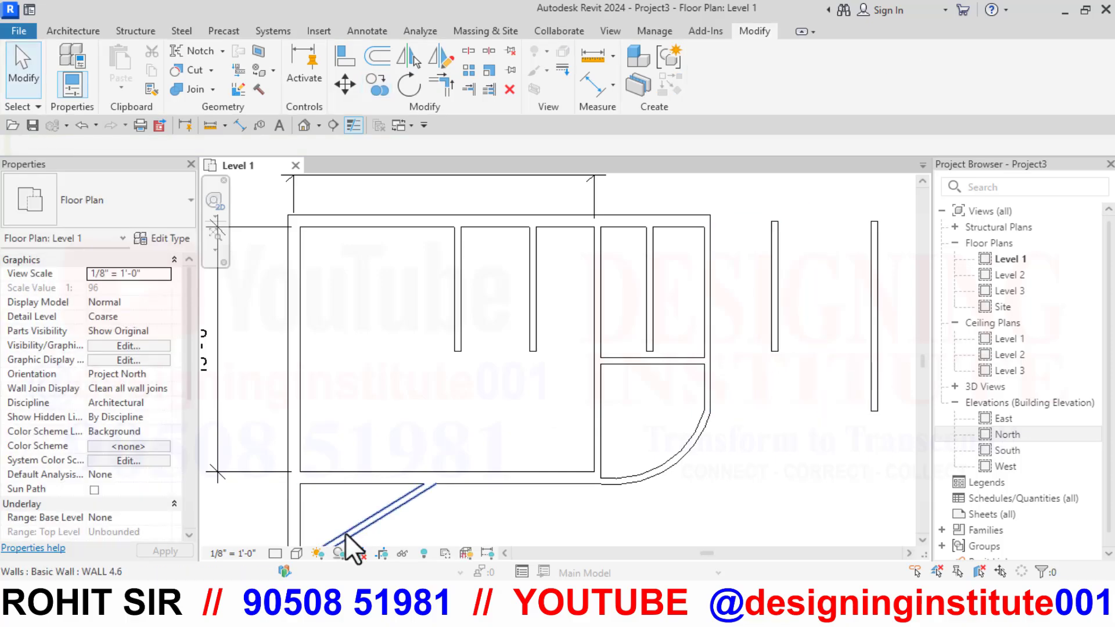
- Set the floor plan's detail level to Fine
left_click(276, 553)
left_click(287, 532)
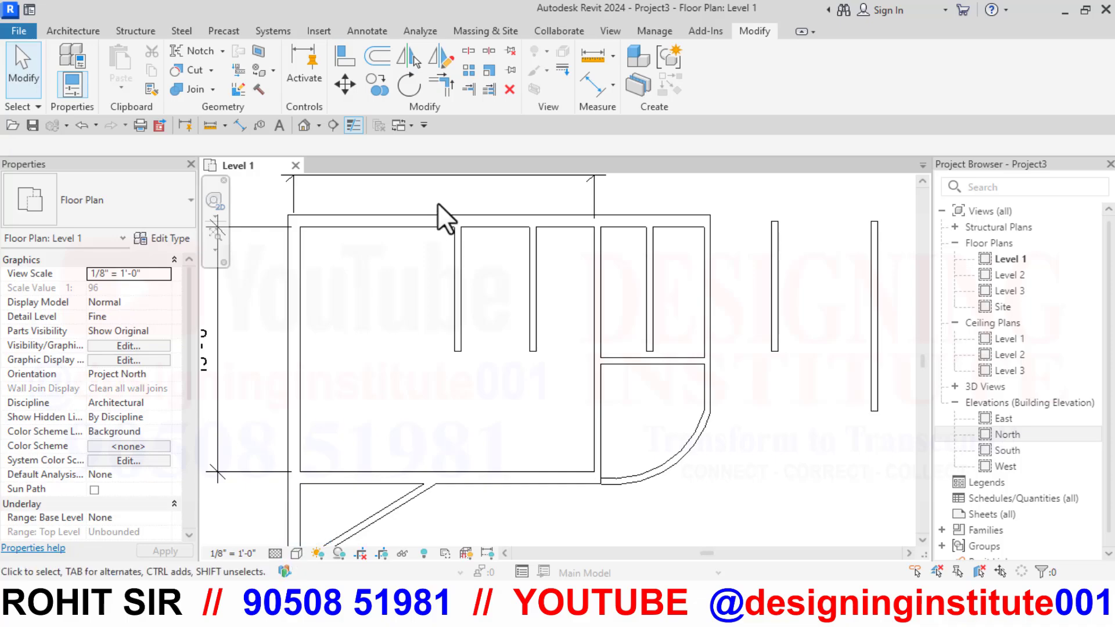
- Rotate a copy of the large room's westernmost partition about its centre to a nearly horizontal position and select the new wall
left_click(408, 87)
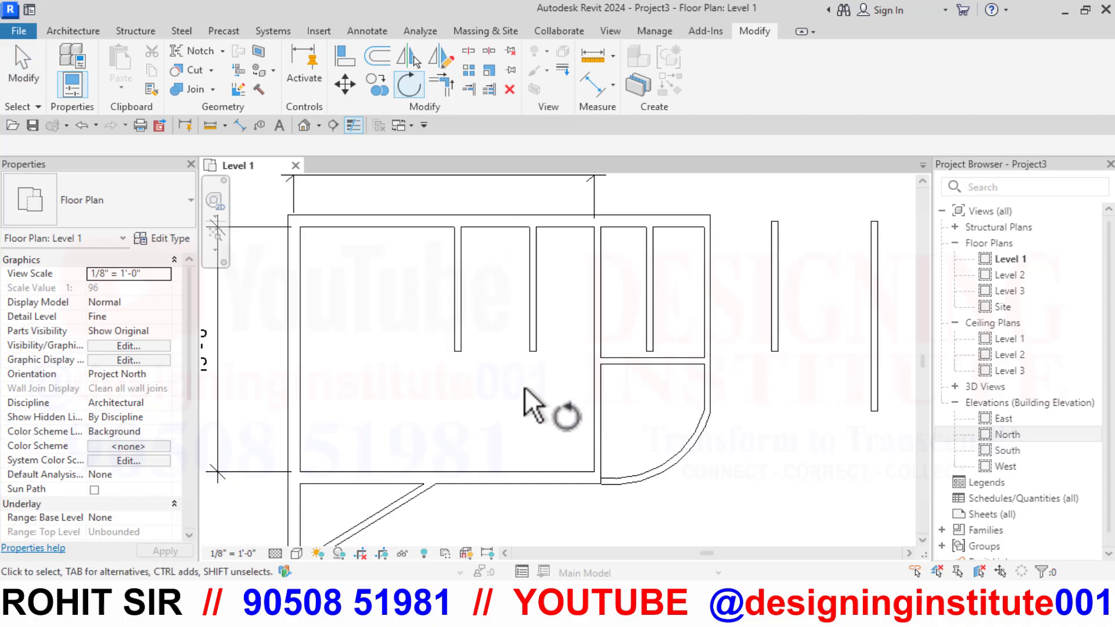
left_click(458, 343)
key("Return")
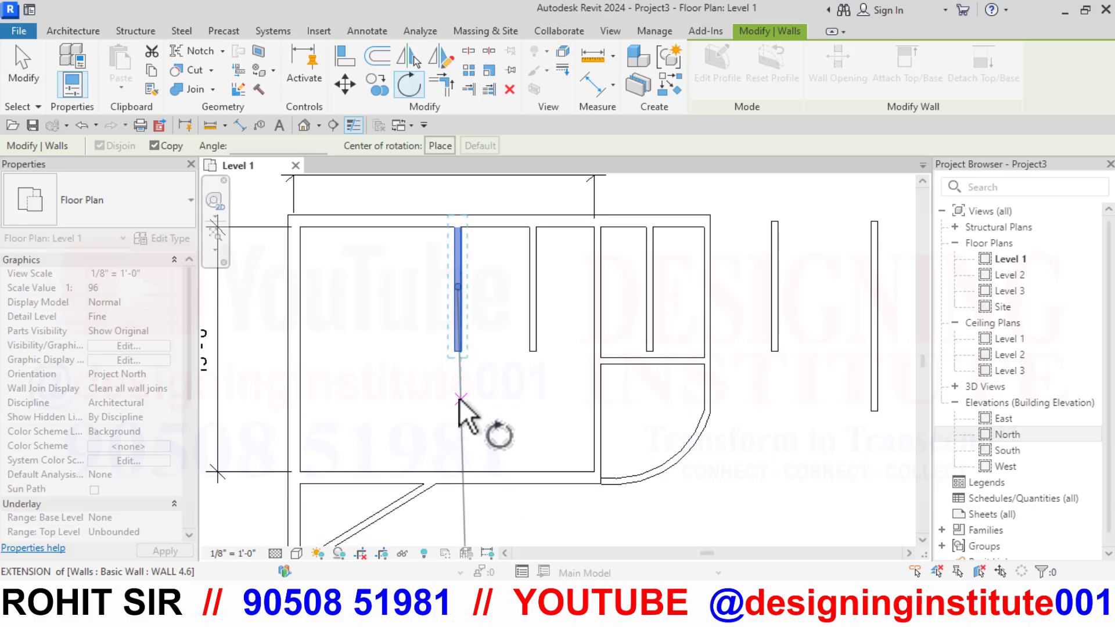
left_click(455, 383)
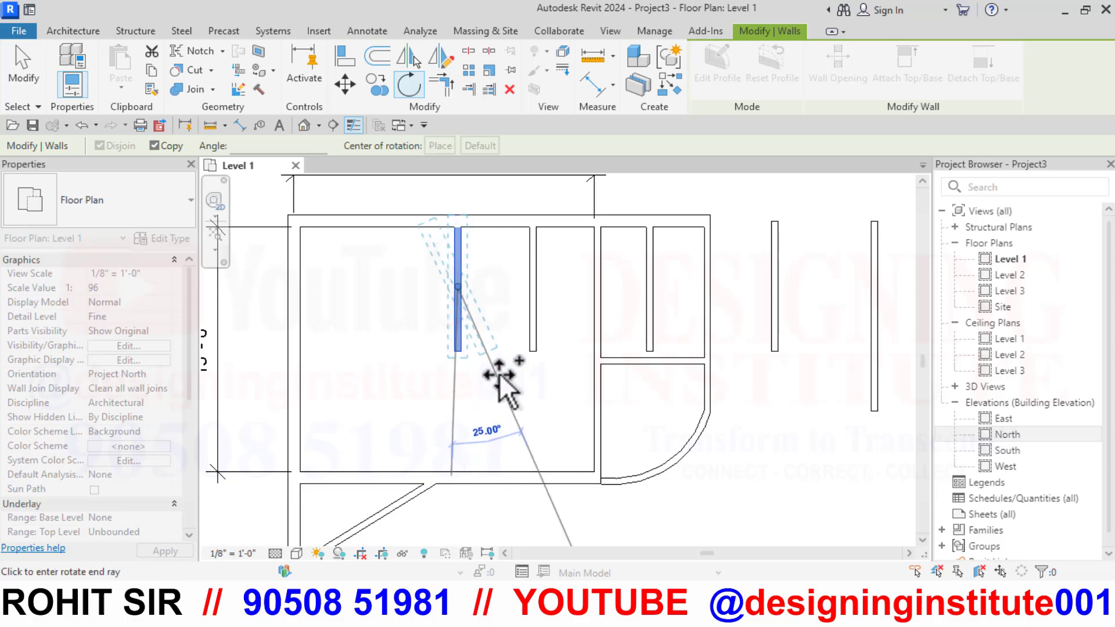
left_click(559, 288)
left_click(481, 417)
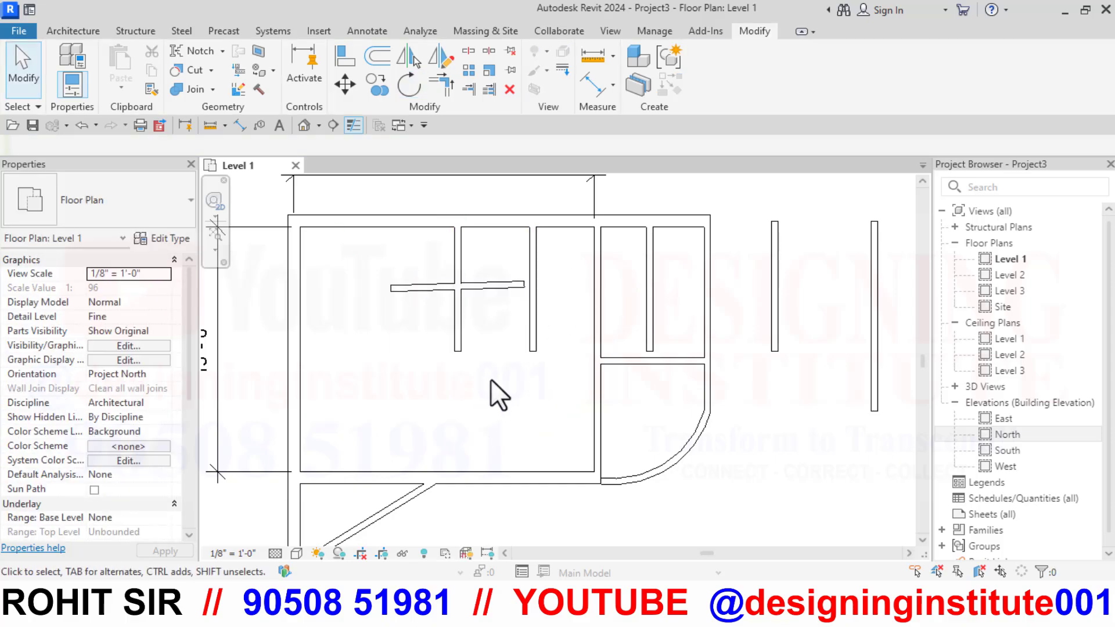
left_click(429, 289)
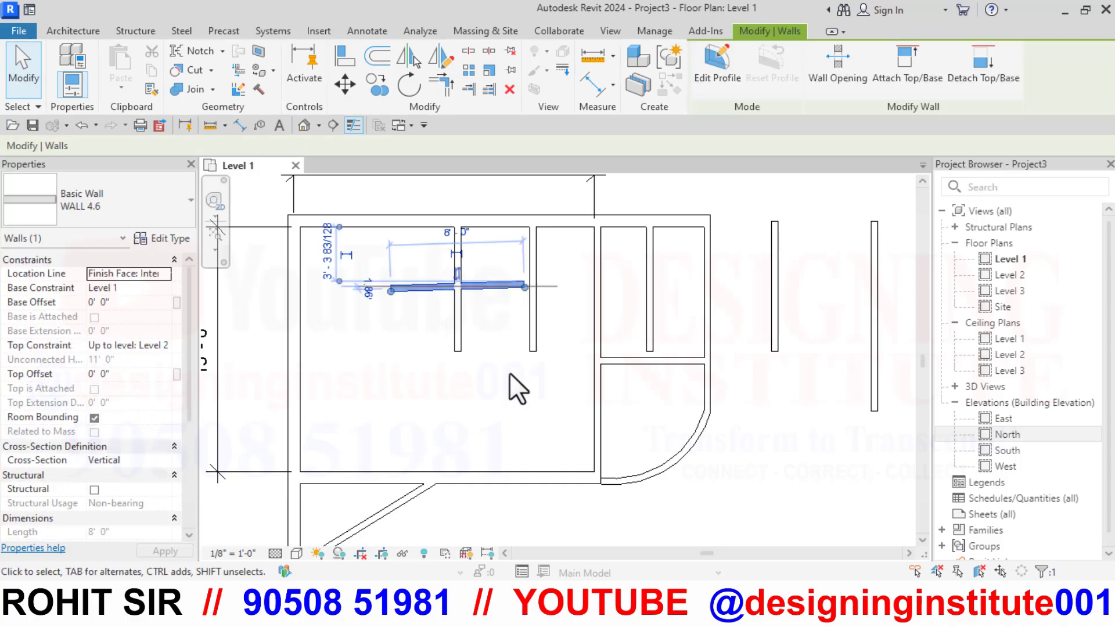
- Rotate a copy of the 8' partition just outside the building about its south end, by about 89° to the east
left_click(433, 410)
middle_click_drag(448, 444, 493, 249)
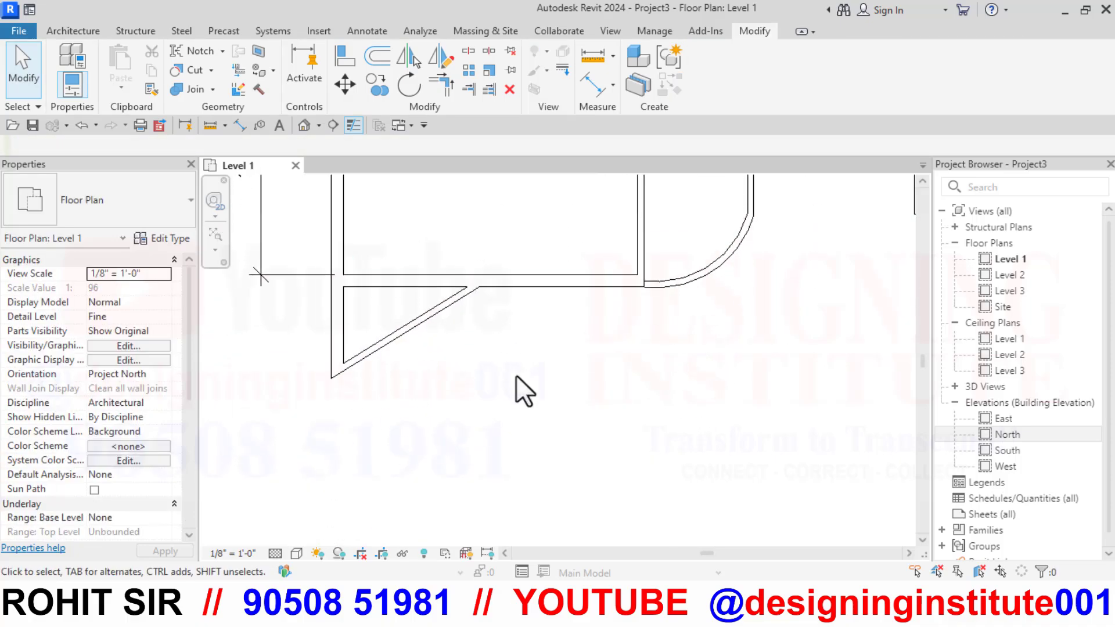
middle_click_drag(549, 434, 575, 418)
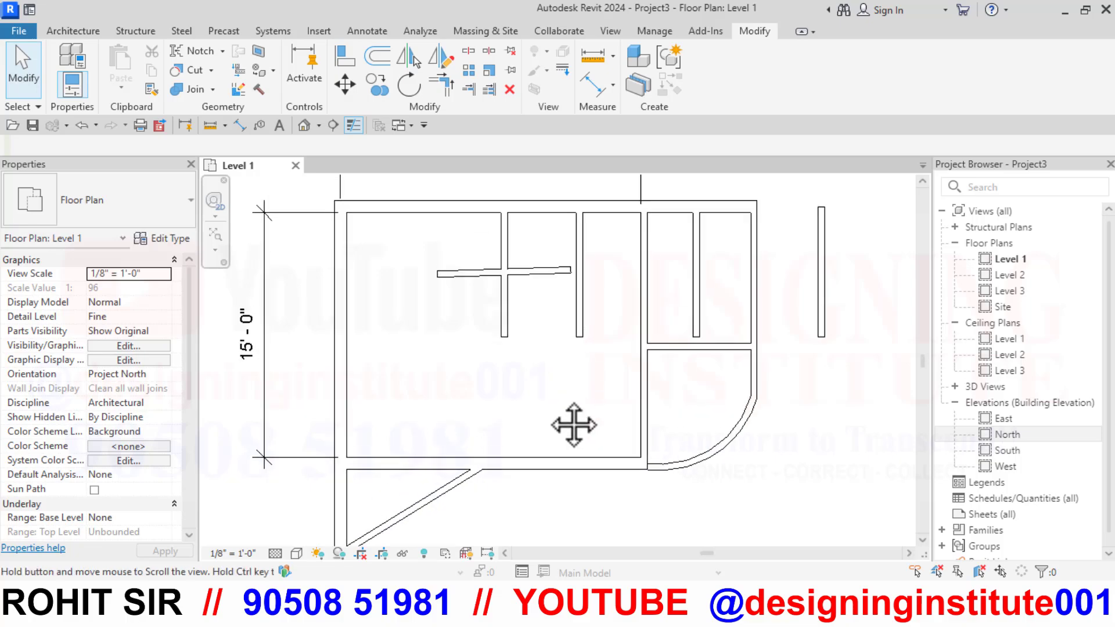
left_click(595, 354)
left_click(596, 347)
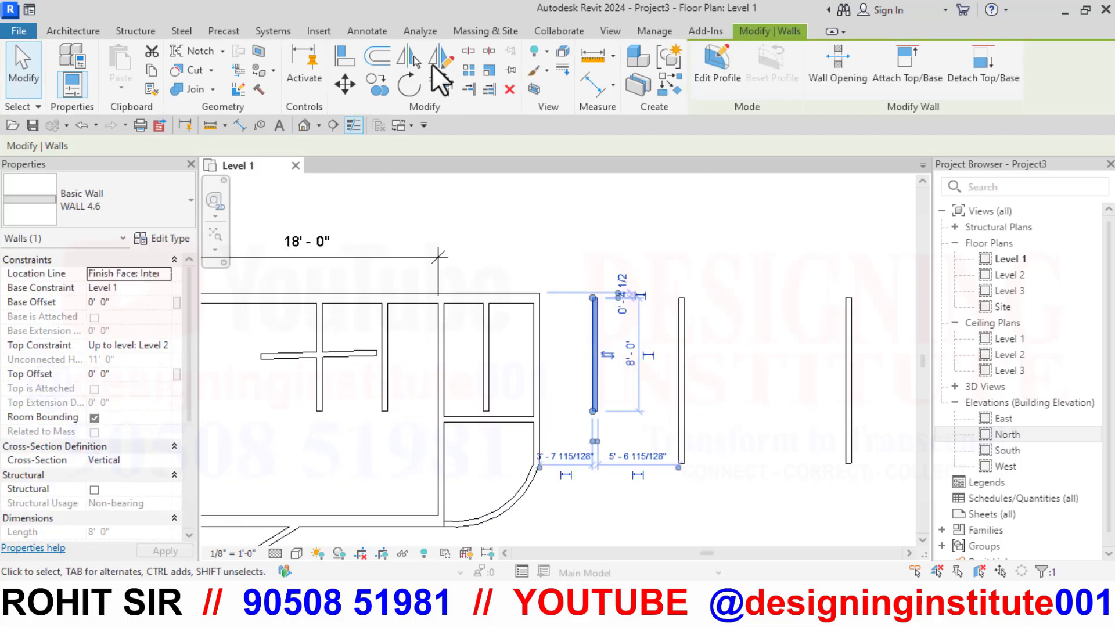
left_click(410, 86)
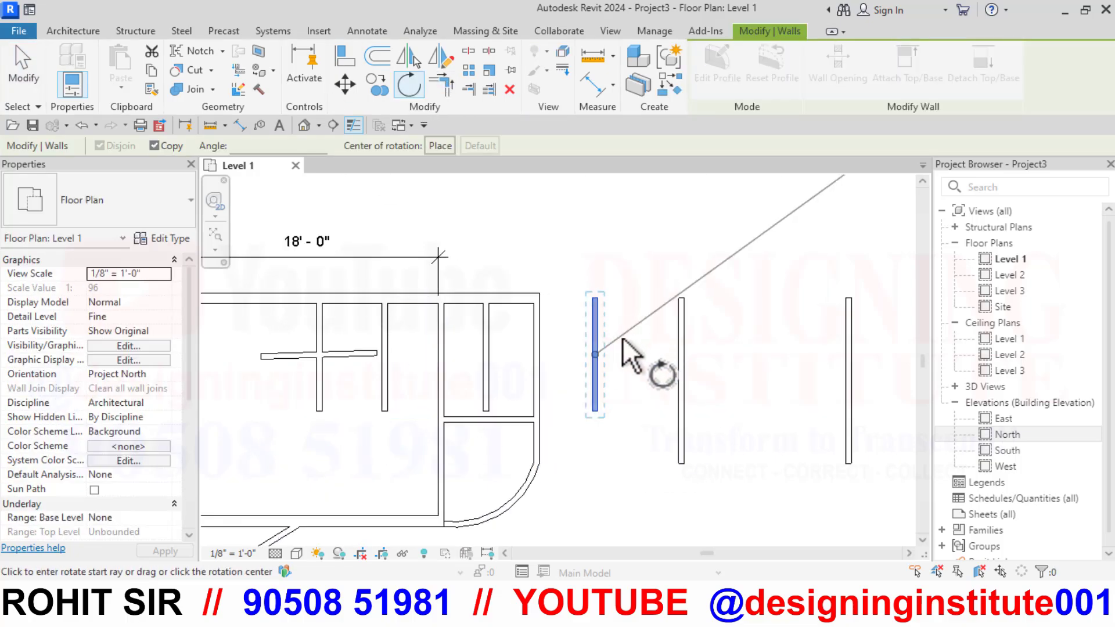
scroll(602, 366, "up", 3)
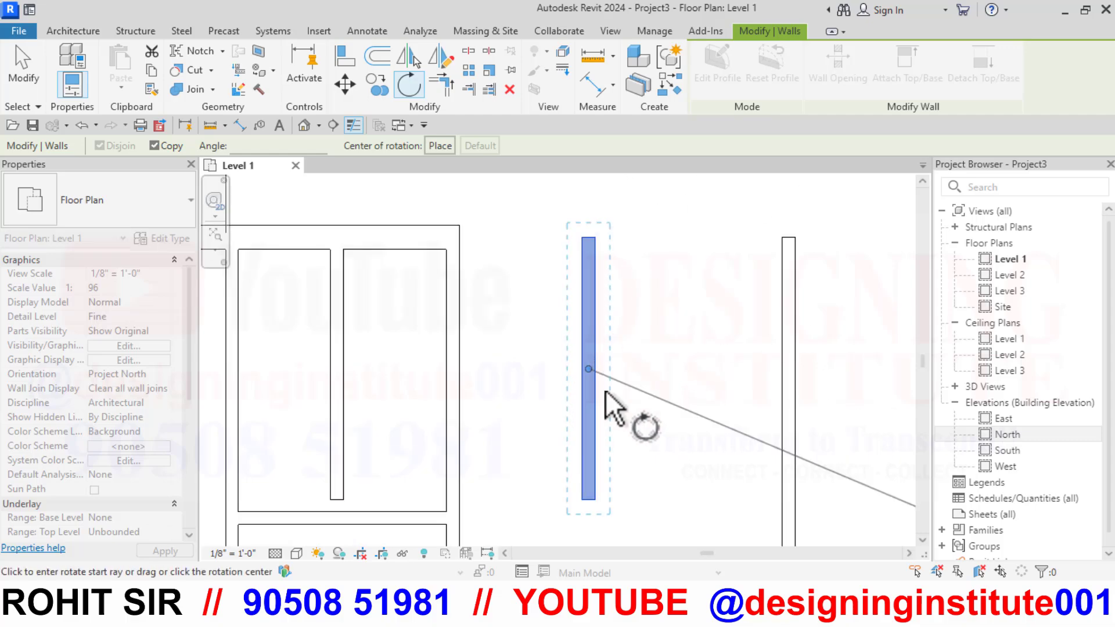
left_click_drag(590, 368, 588, 498)
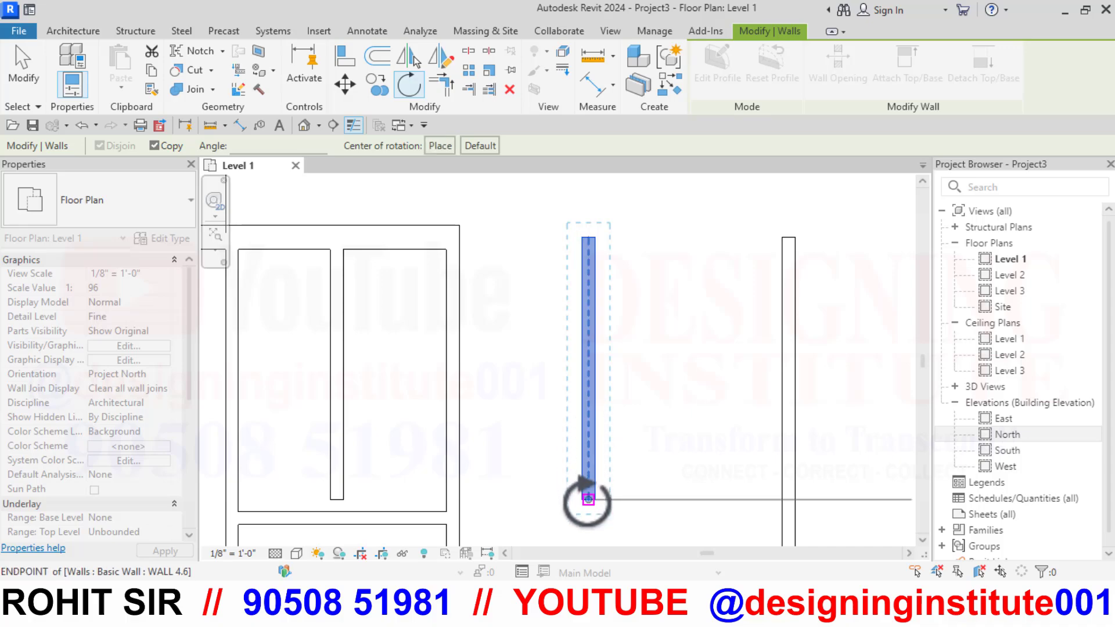
scroll(530, 351, "down", 2)
scroll(531, 334, "down", 1)
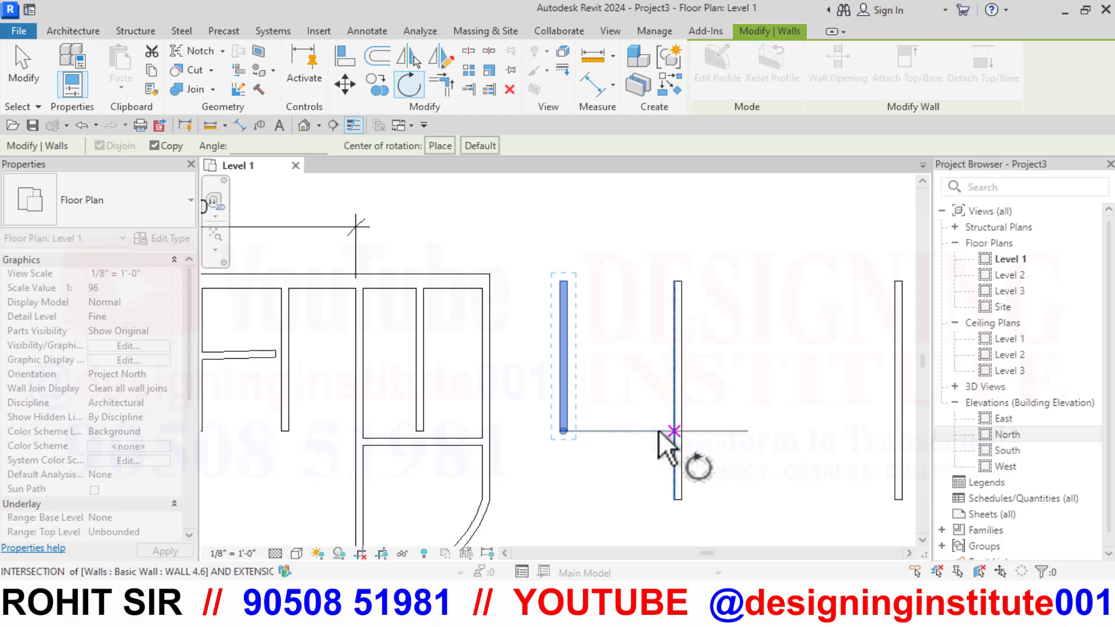
left_click(561, 209)
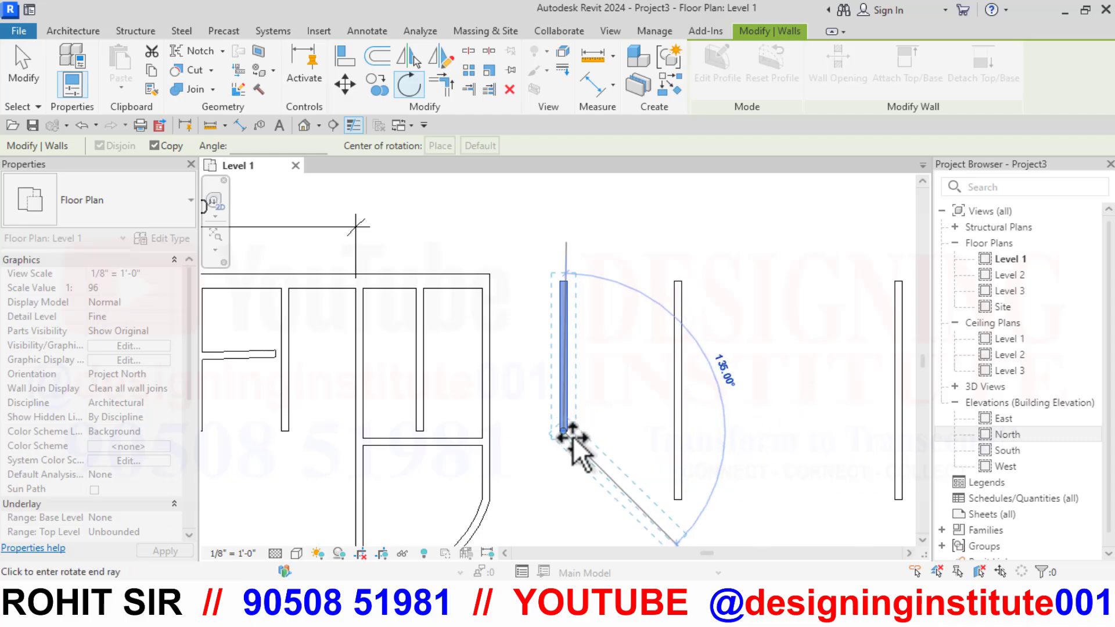
key("ctrl")
key("ctrl")
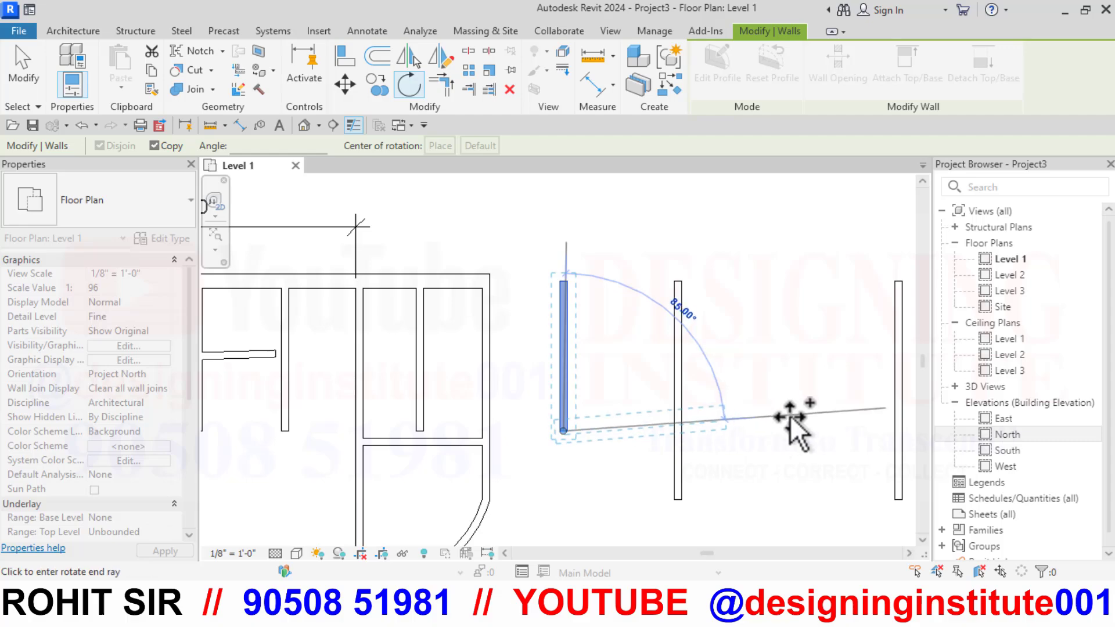
left_click(791, 424)
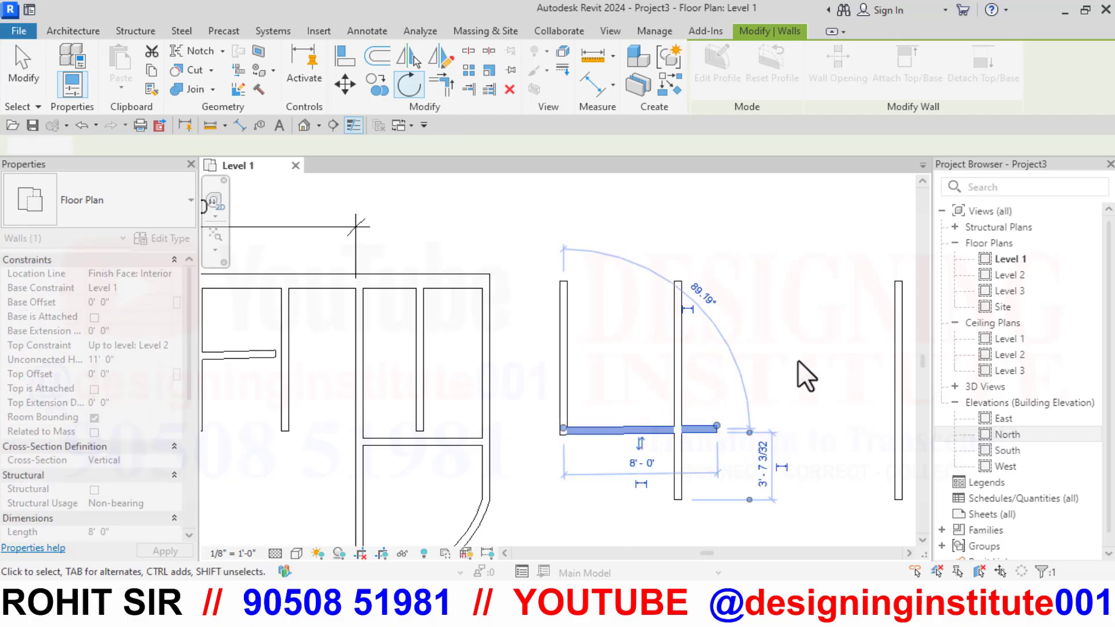
left_click(628, 210)
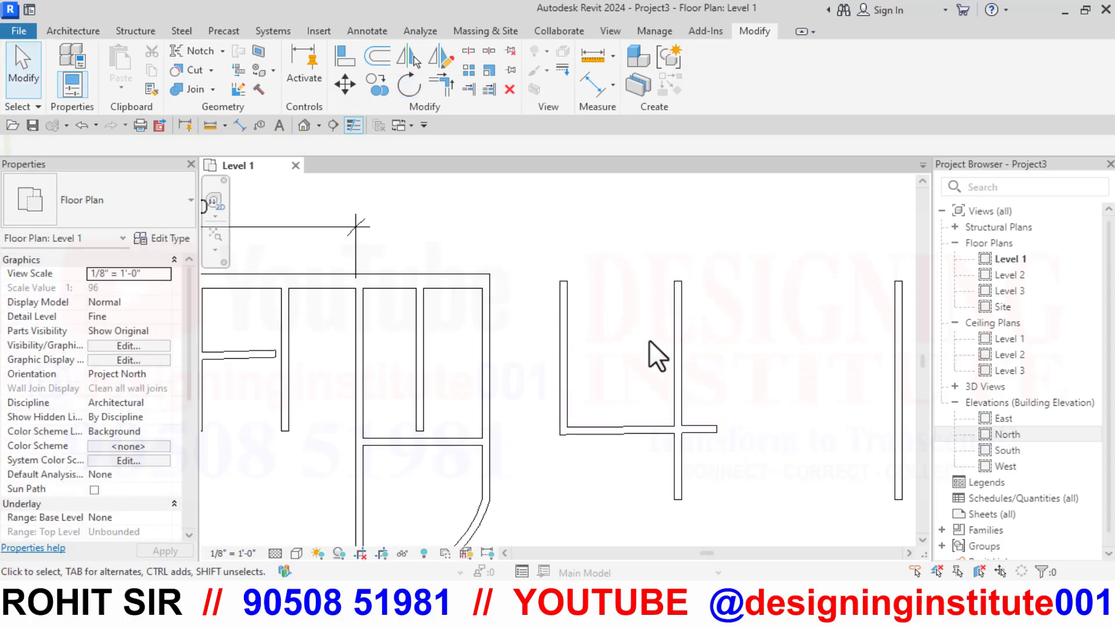
- Rotate the easternmost freestanding wall about its centre to a horizontal position, with Copy disabled
middle_click_drag(770, 412, 575, 427)
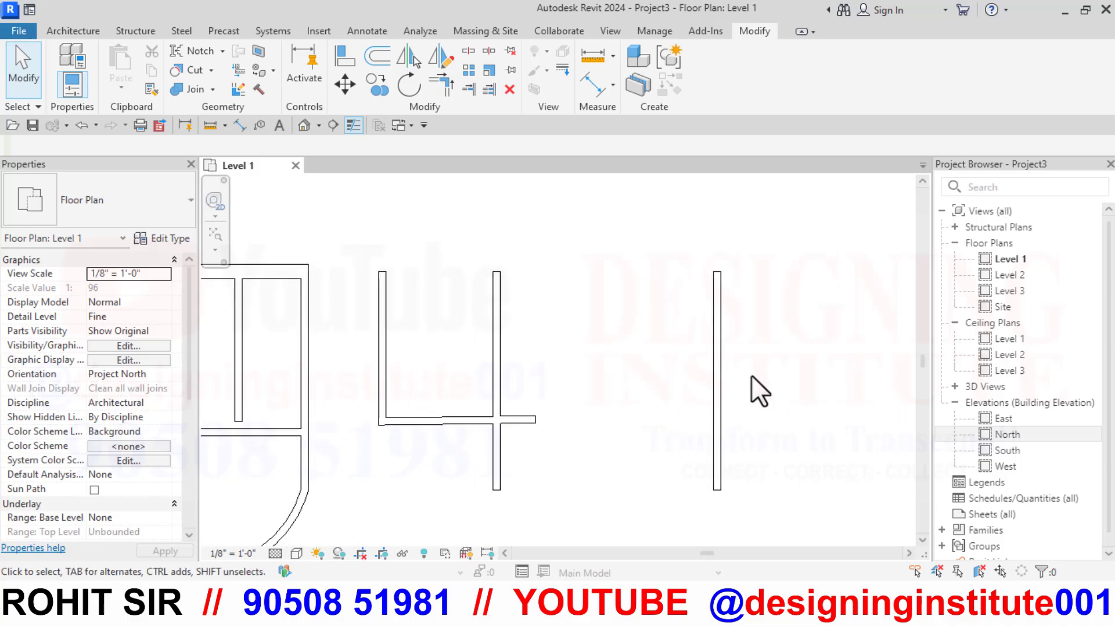
middle_click_drag(706, 399, 640, 363)
left_click(632, 363)
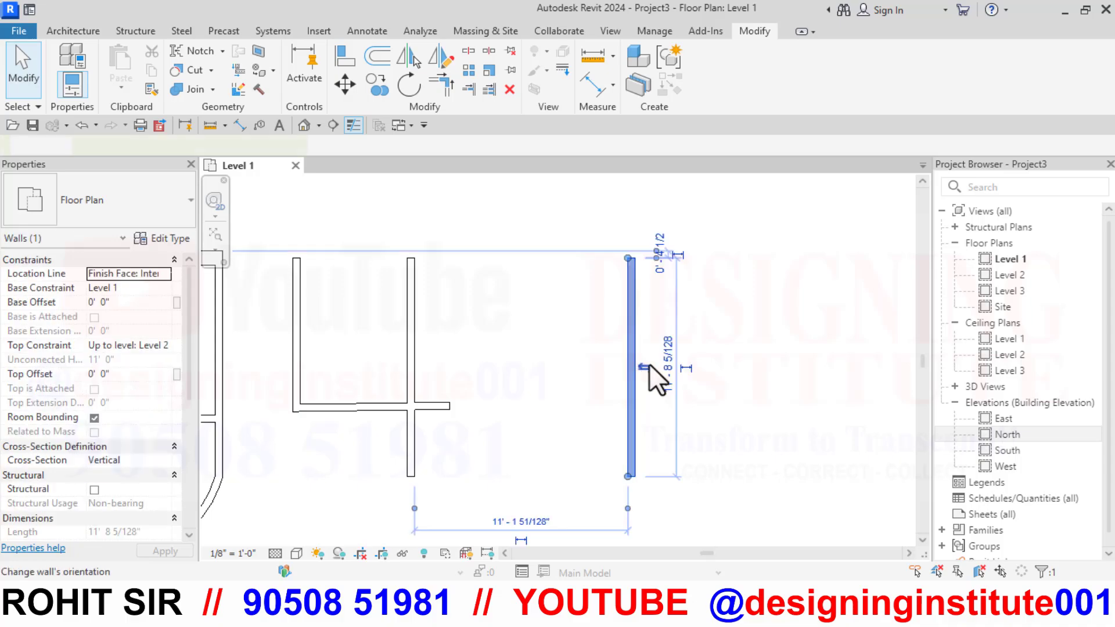
left_click(408, 87)
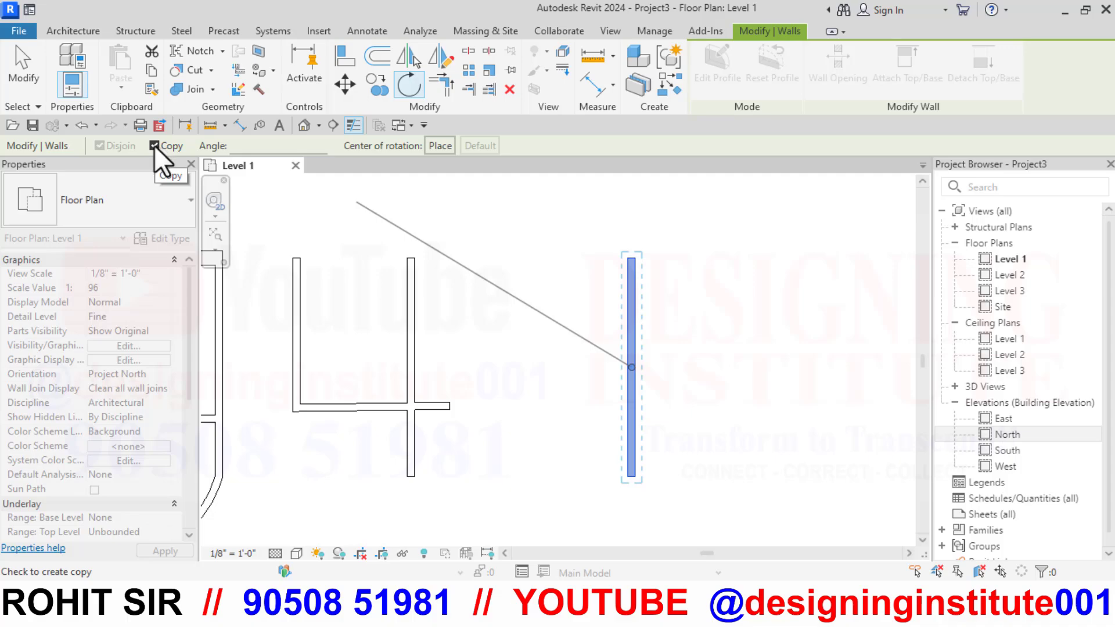
left_click(154, 146)
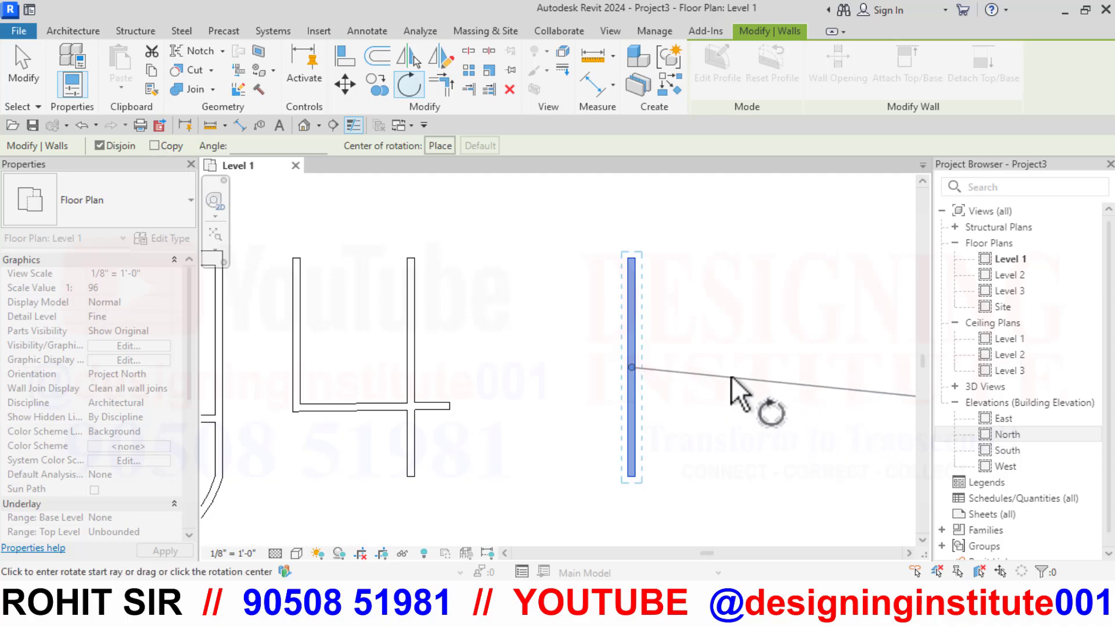
left_click(740, 368)
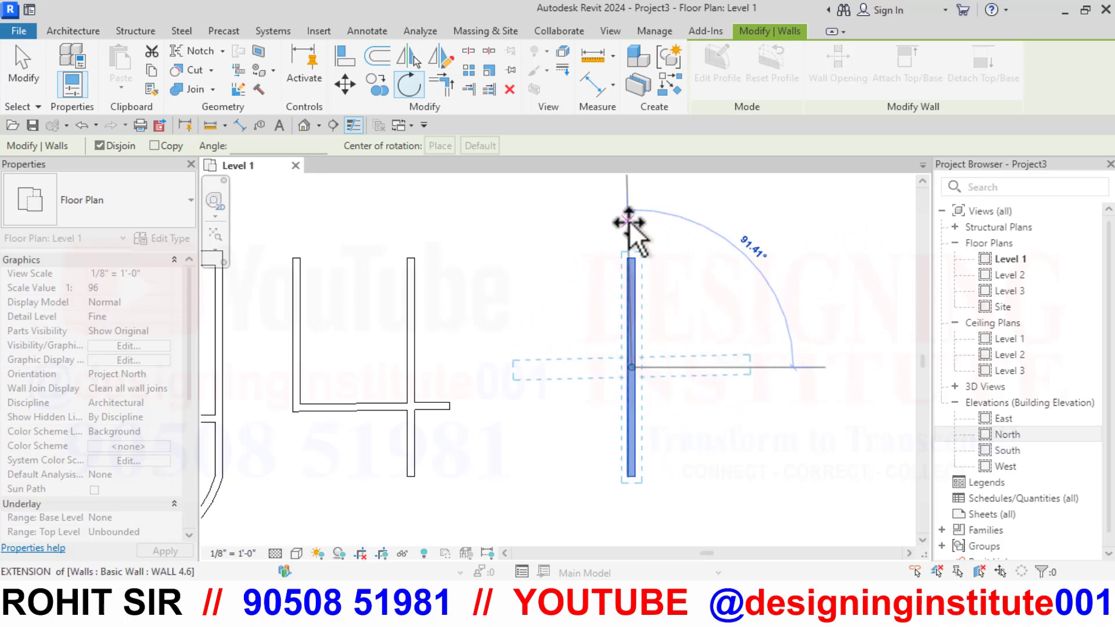
left_click(632, 261)
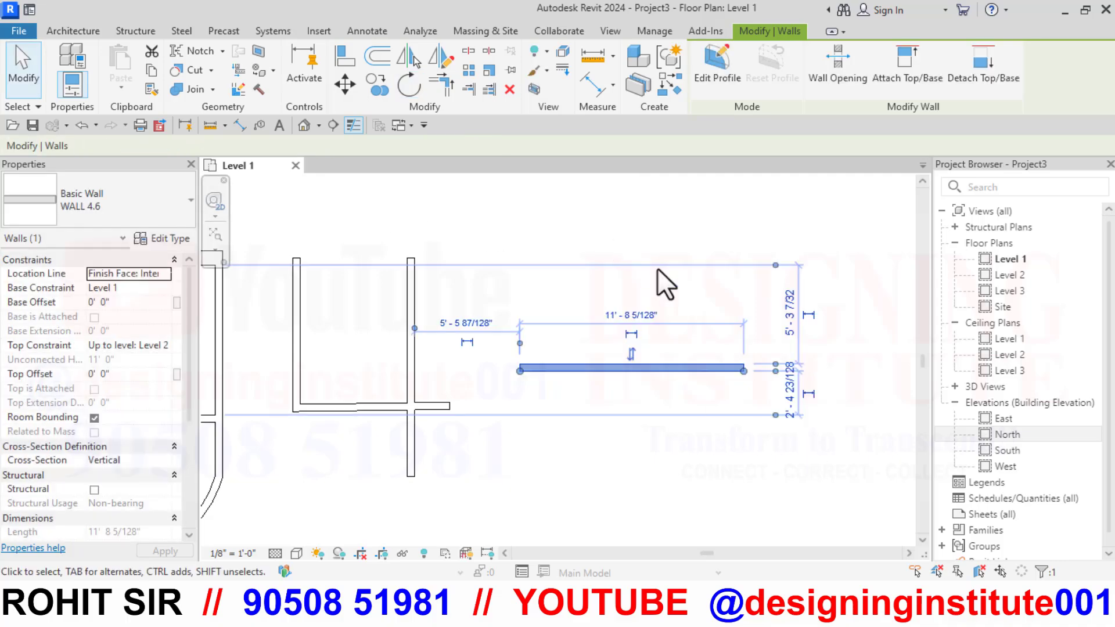
- Rotate a copy of the easternmost horizontal wall by 45° about its west end
left_click(410, 87)
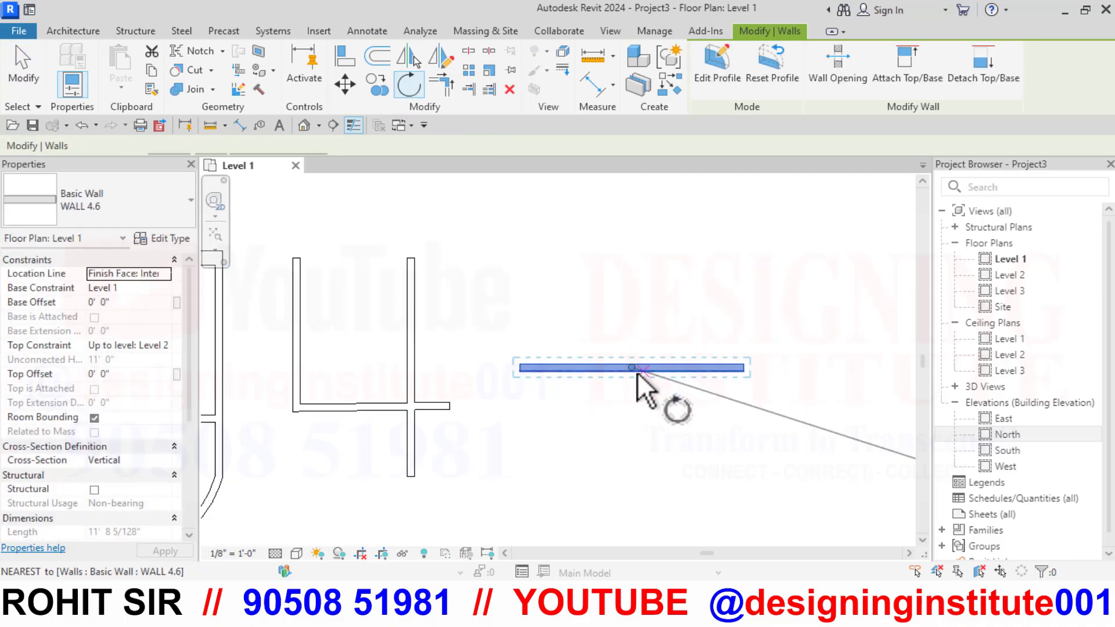
left_click_drag(632, 368, 520, 370)
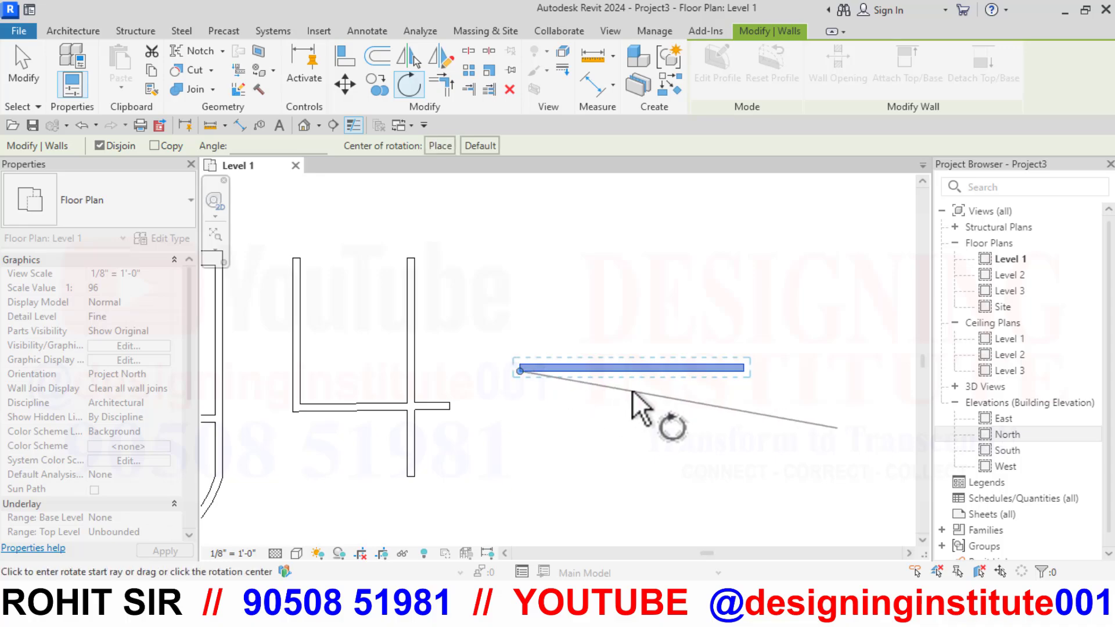
scroll(667, 368, "up", 2)
left_click(823, 370)
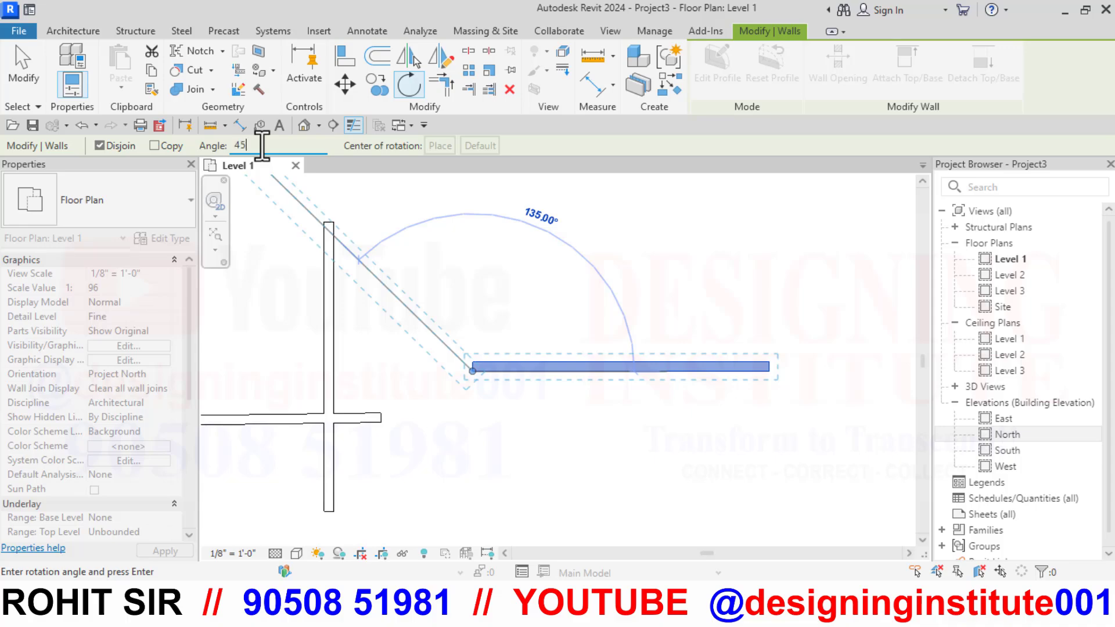
left_click(155, 145)
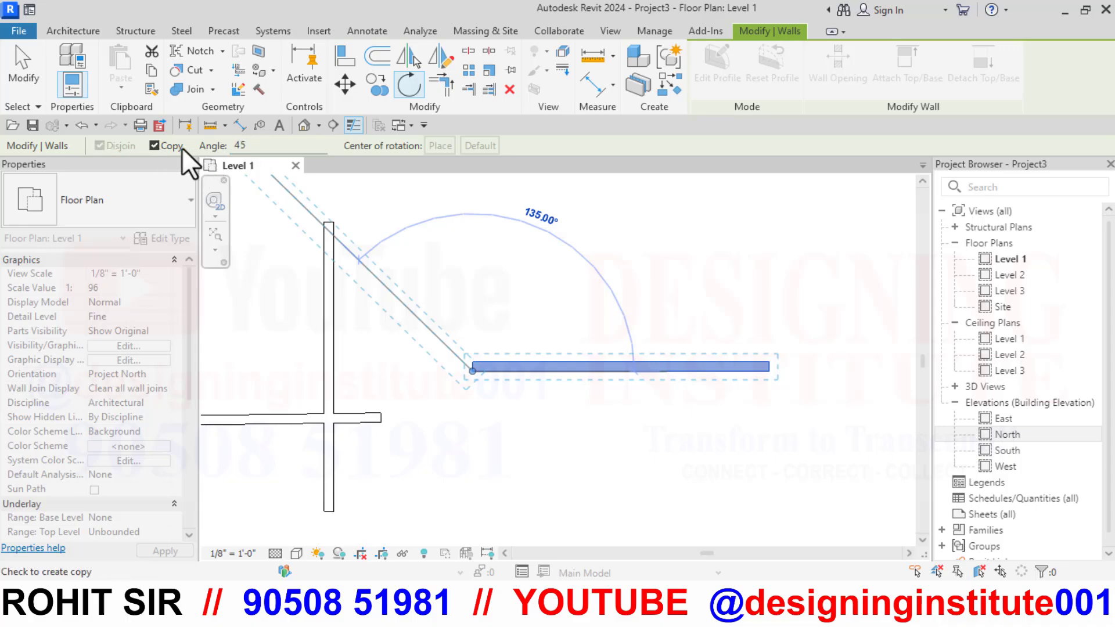
left_click(278, 145)
type("45")
key("Return")
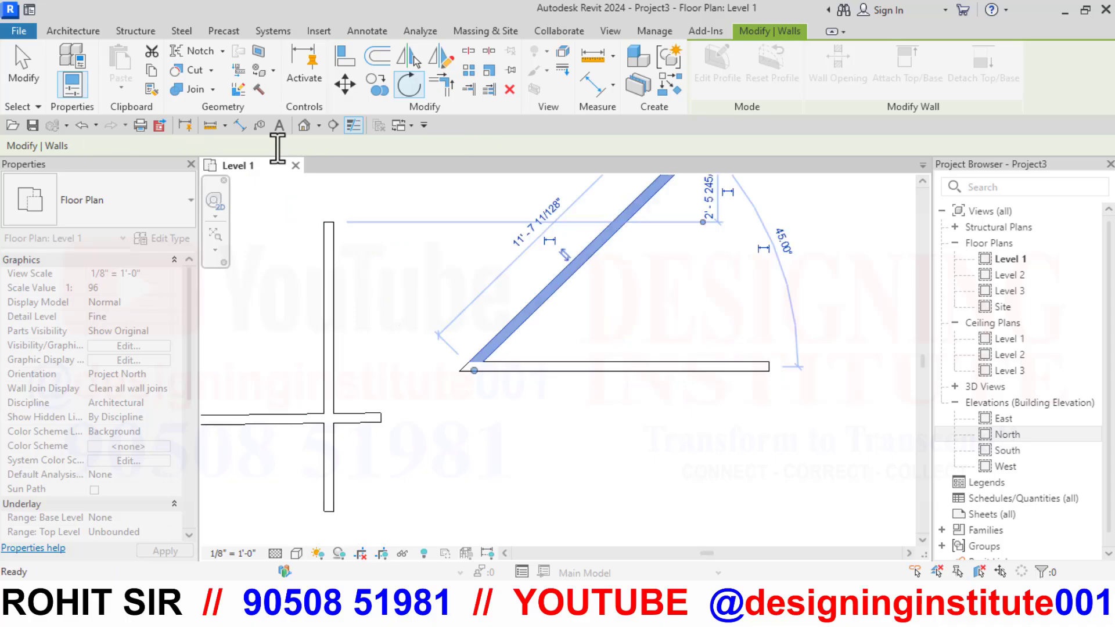
scroll(522, 486, "down", 2)
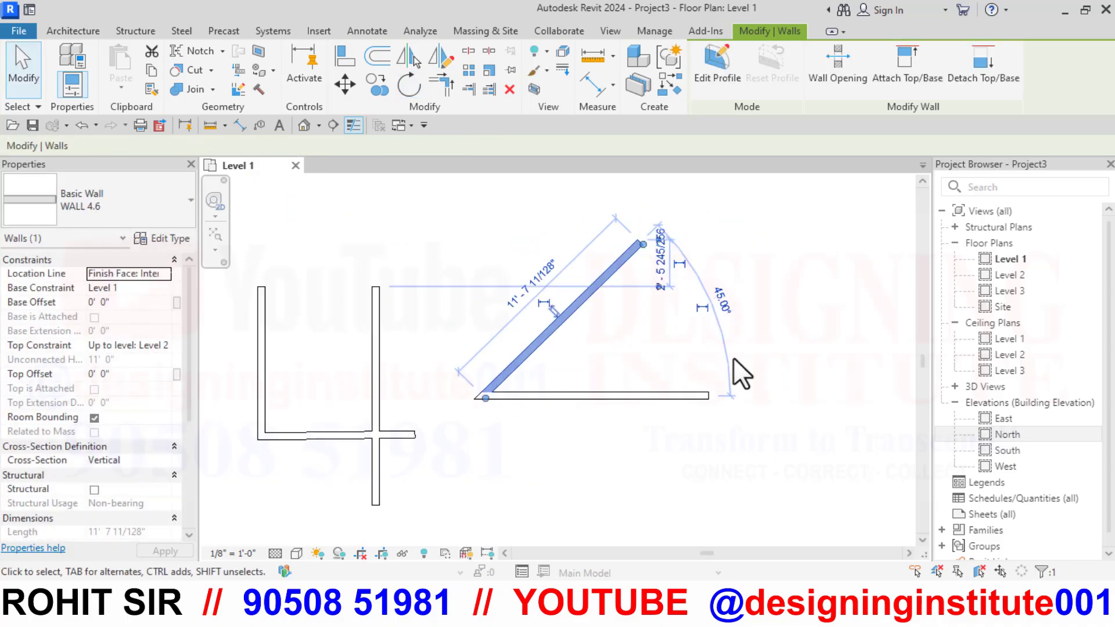
left_click(787, 369)
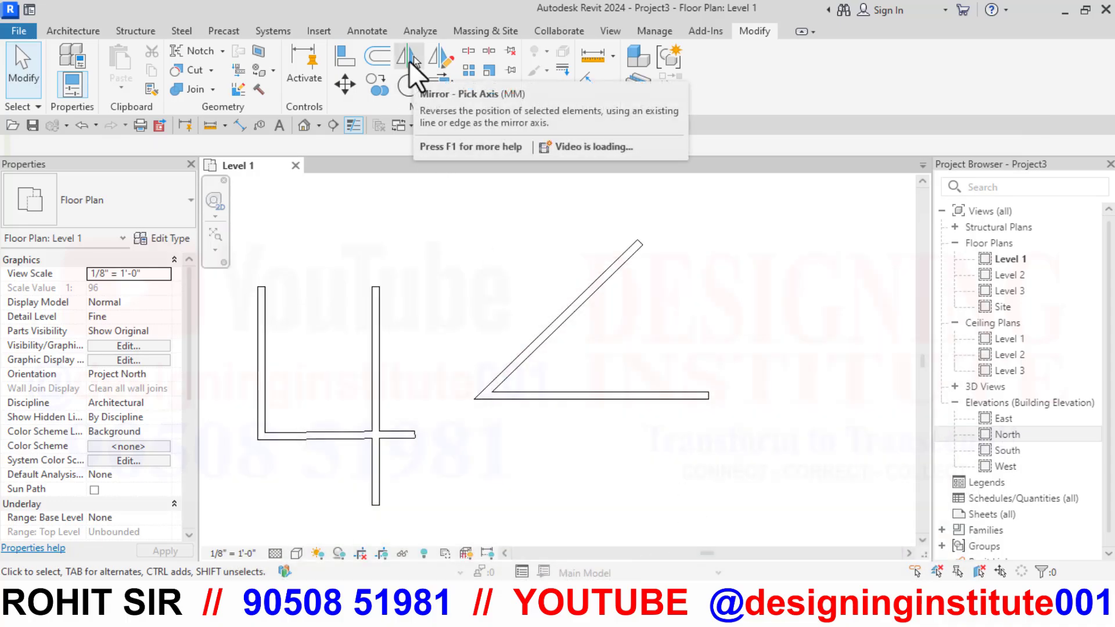
- Delete the nearly horizontal wall crossing the large room's westernmost partition
scroll(720, 299, "down", 2)
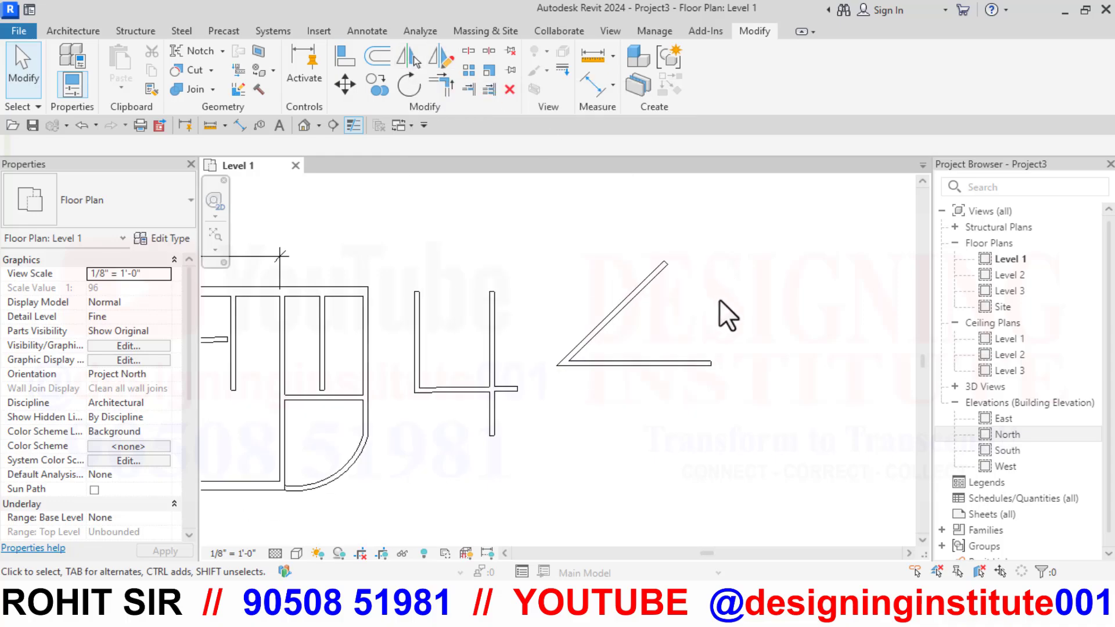
scroll(726, 307, "down", 3)
scroll(348, 323, "up", 4)
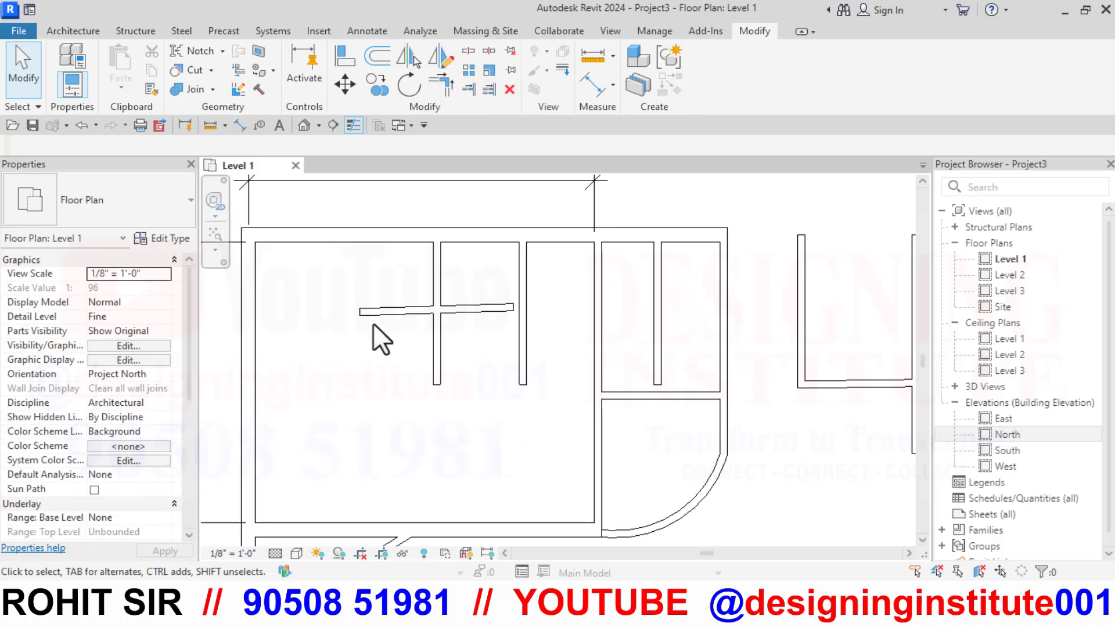
scroll(375, 323, "up", 1)
left_click(385, 313)
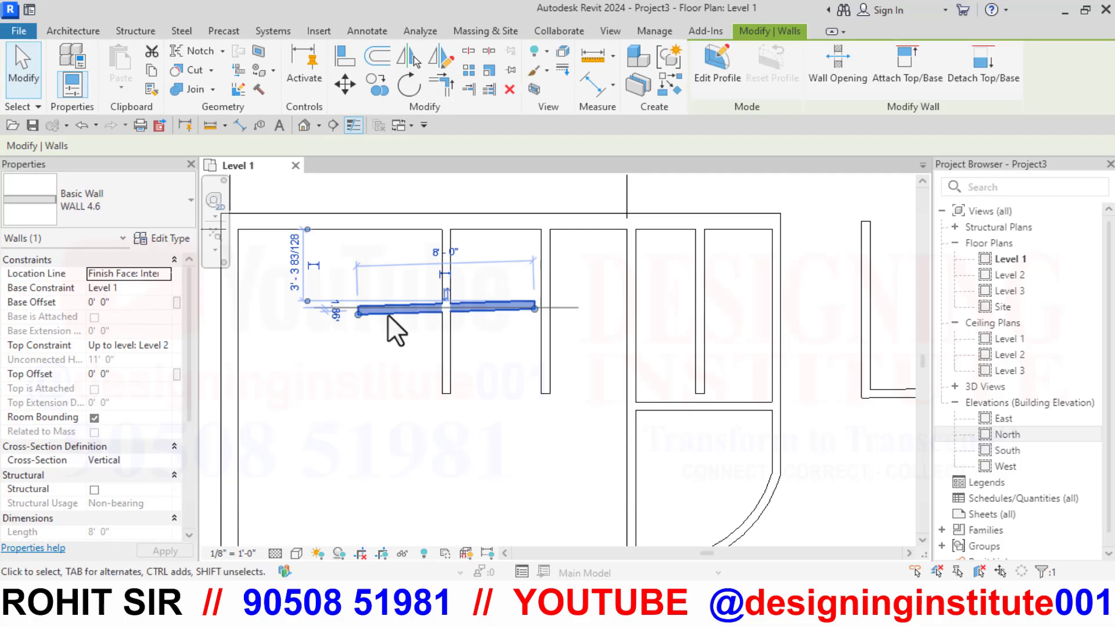
key("Delete")
scroll(496, 349, "down", 2)
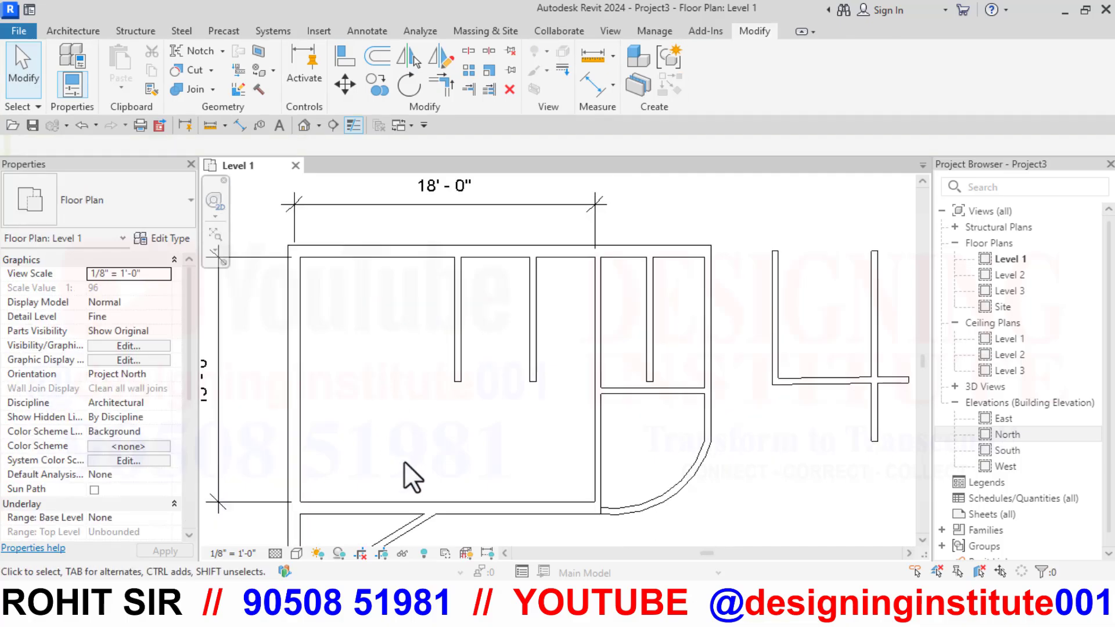
- Extend the horizontal wall between the two east rooms westward to the large room's west wall
middle_click_drag(404, 462, 456, 391)
scroll(548, 445, "up", 3)
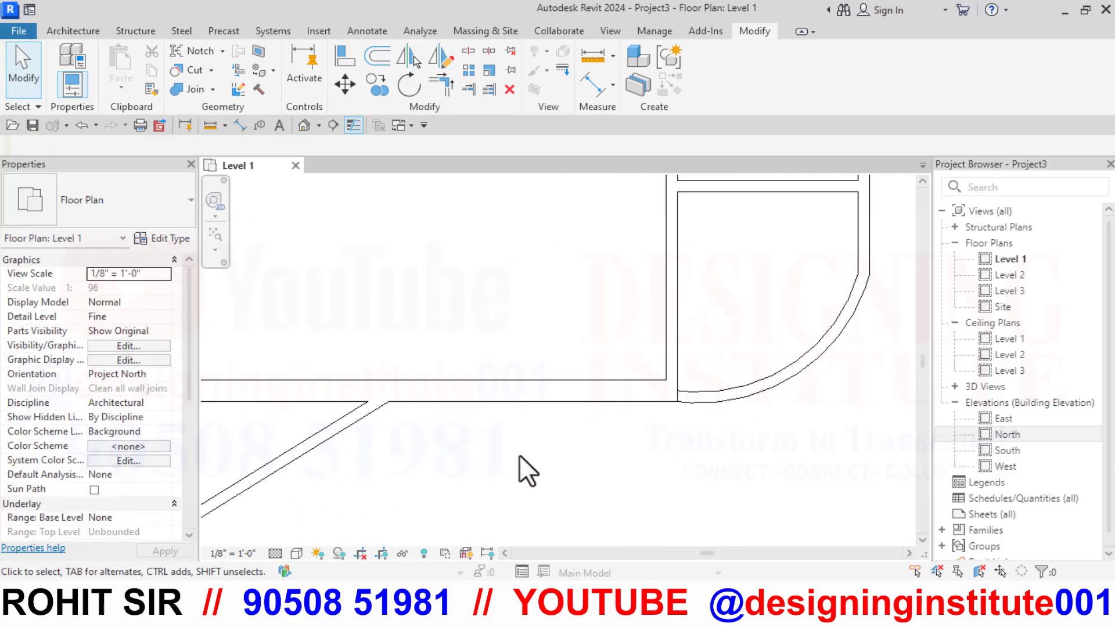
scroll(604, 361, "down", 3)
middle_click_drag(557, 290, 559, 368)
left_click(610, 360)
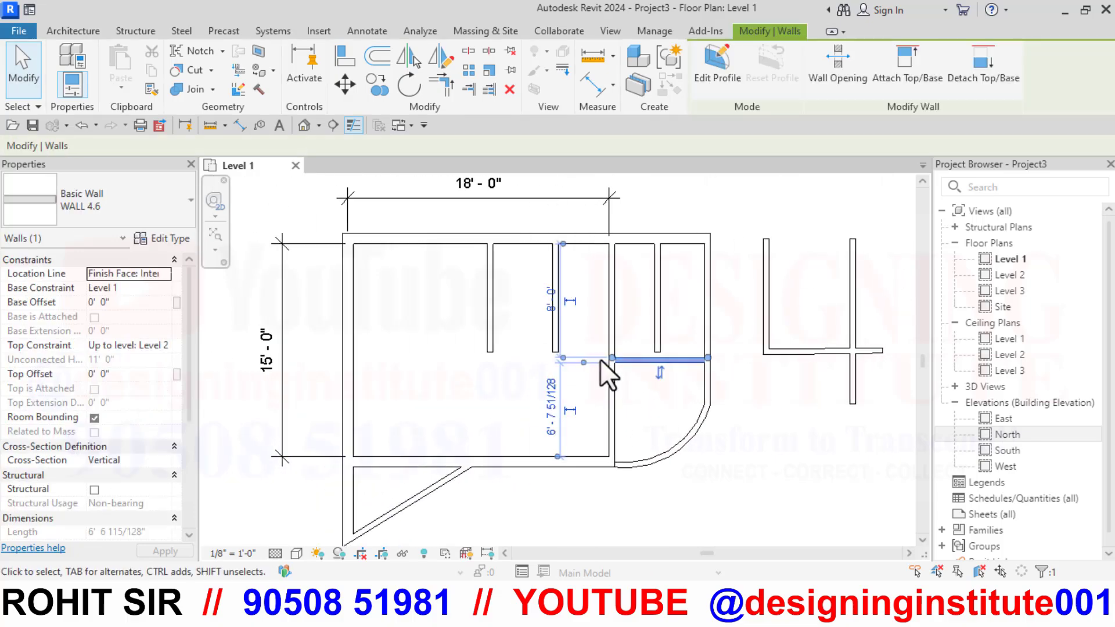
left_click_drag(610, 359, 356, 367)
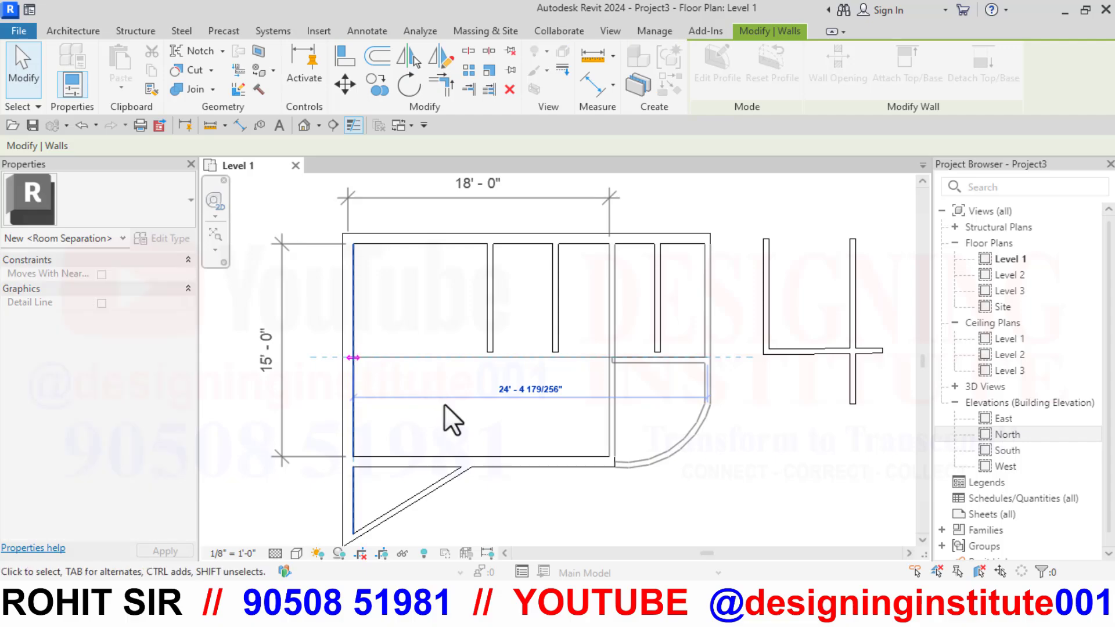
left_click(312, 437)
- Place a Single-Flush 36" x 84" door in the extended horizontal wall, between the large room's two partitions and swinging south
left_click(67, 31)
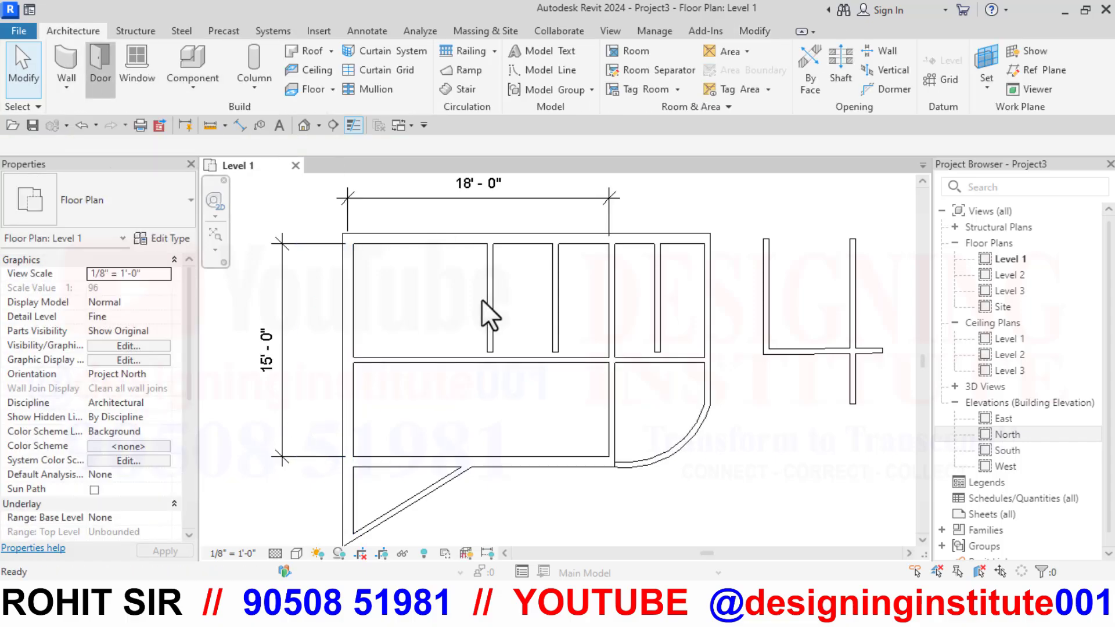
scroll(359, 356, "up", 5)
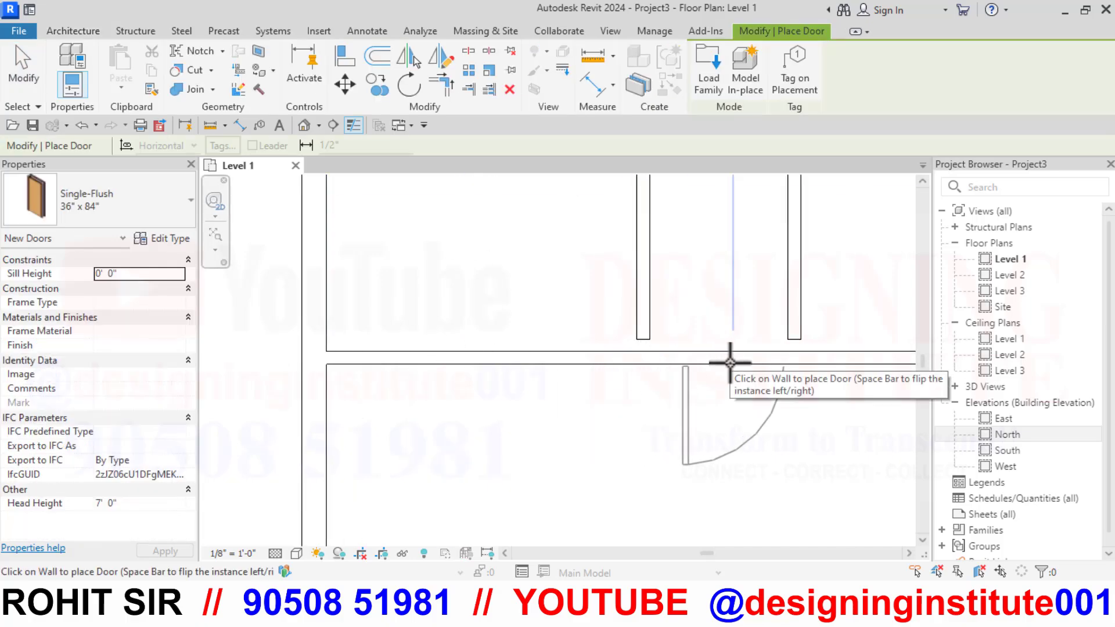
left_click(588, 447)
key("Escape")
key("Escape")
scroll(571, 427, "down", 2)
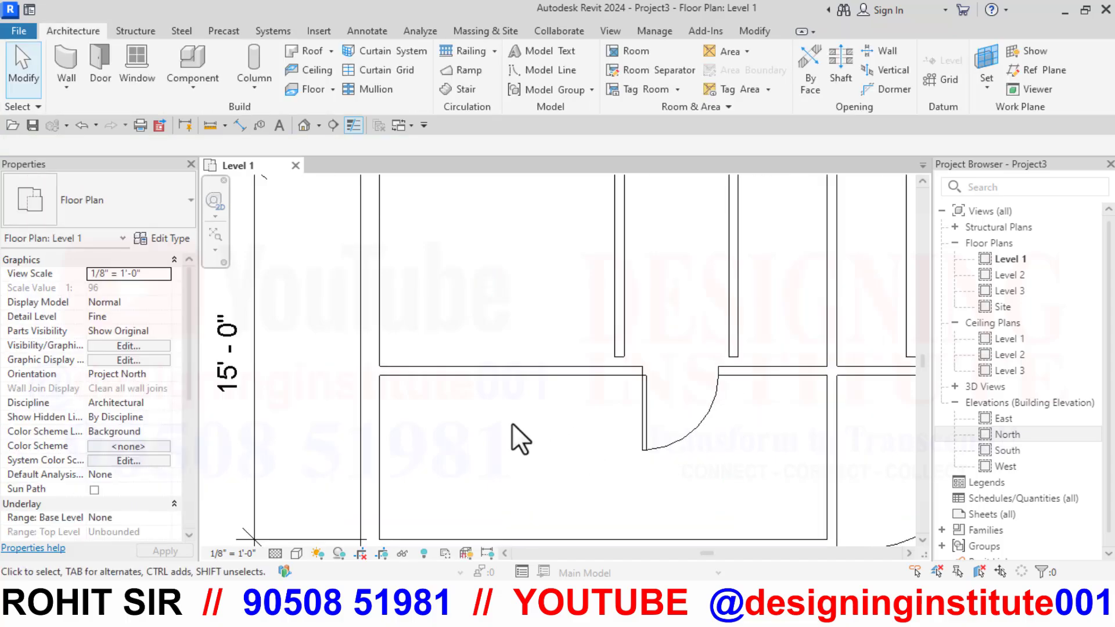
scroll(508, 422, "down", 2)
scroll(674, 427, "up", 2)
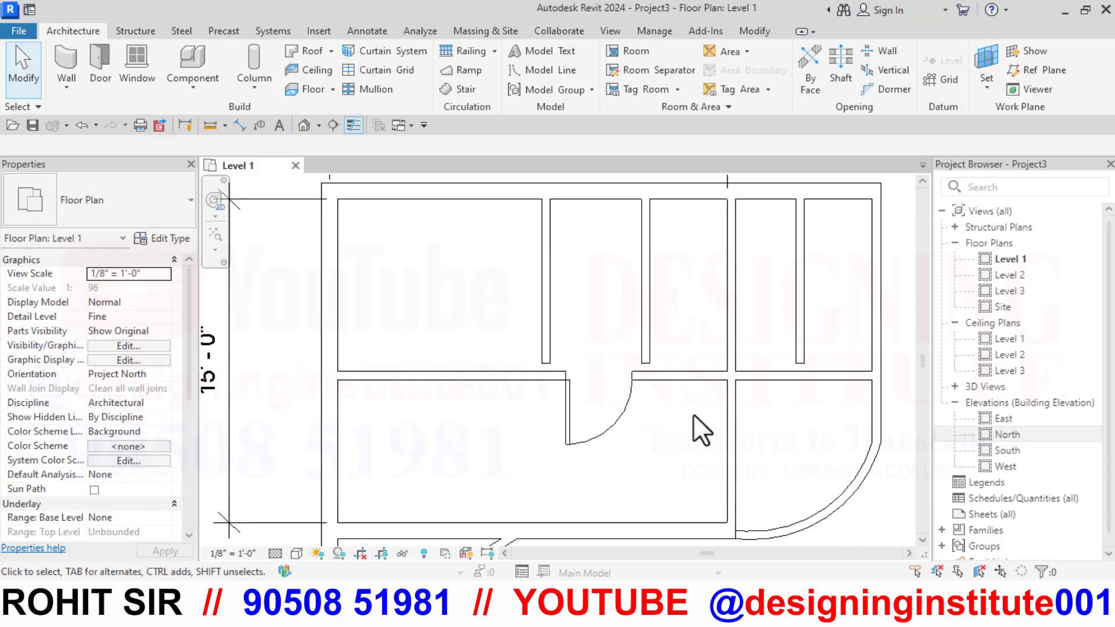
- Mirror a copy of the door across the large room's westernmost partition using Mirror - Pick Axis
left_click(755, 32)
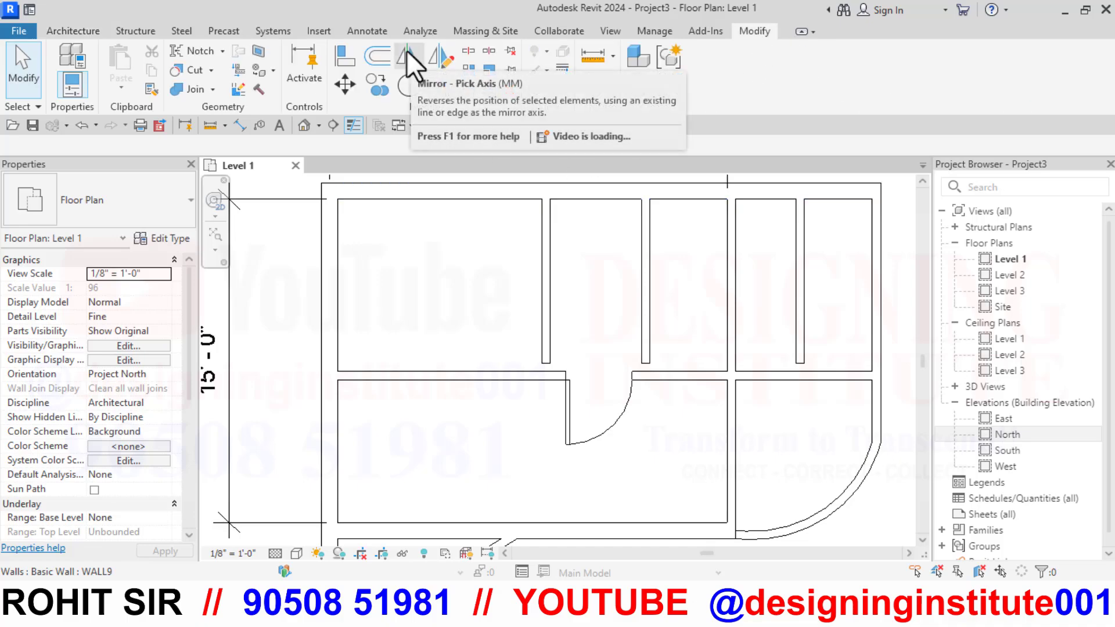
left_click(407, 51)
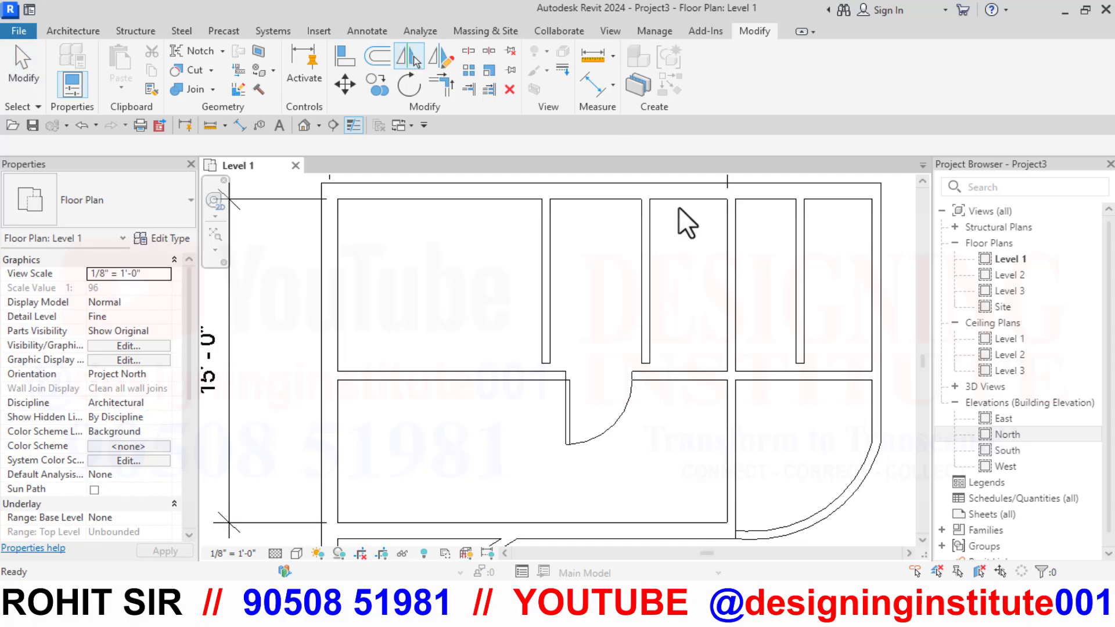
left_click(625, 444)
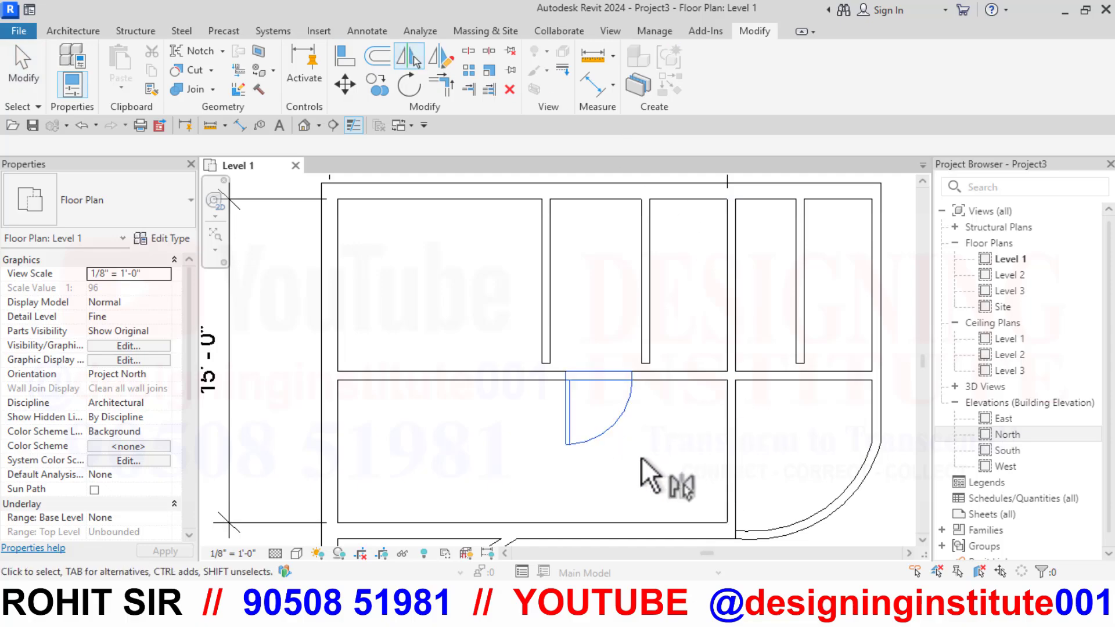
key("Return")
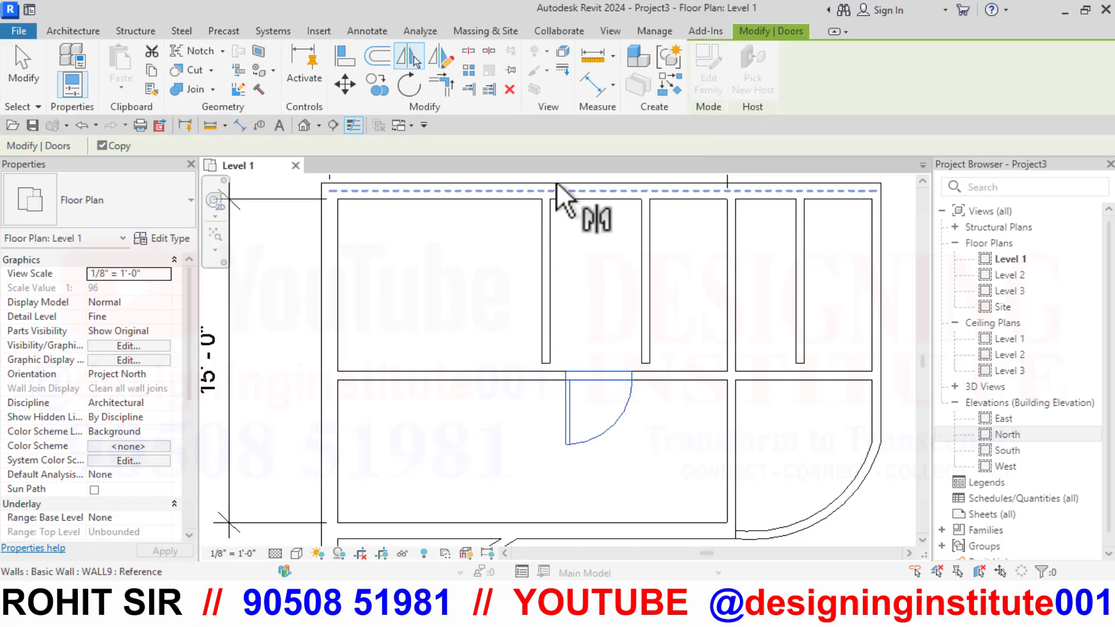
left_click(545, 313)
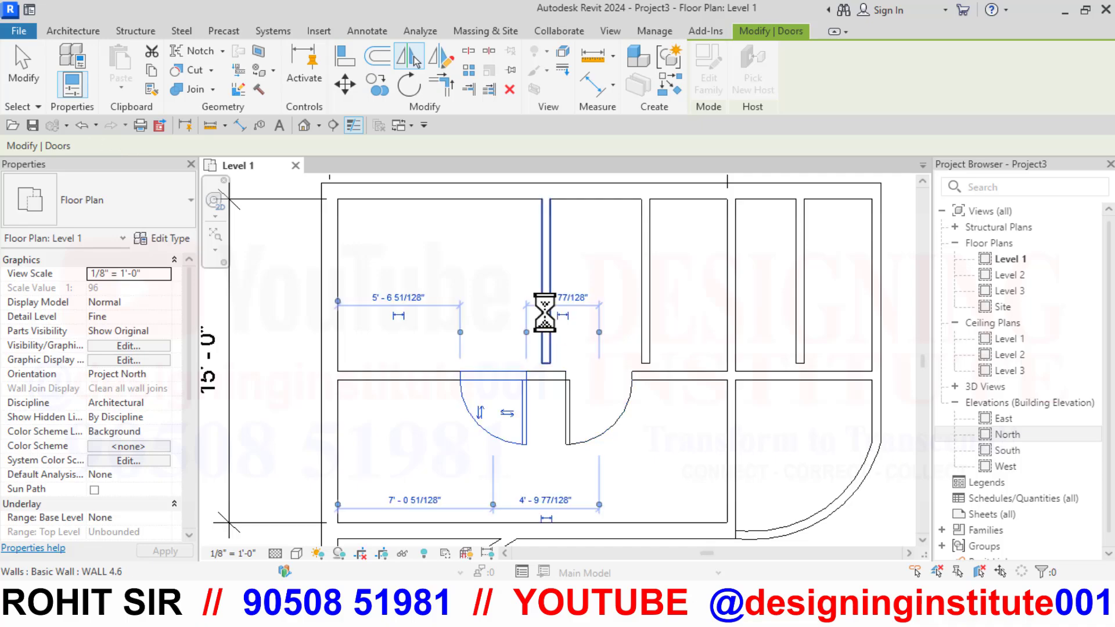